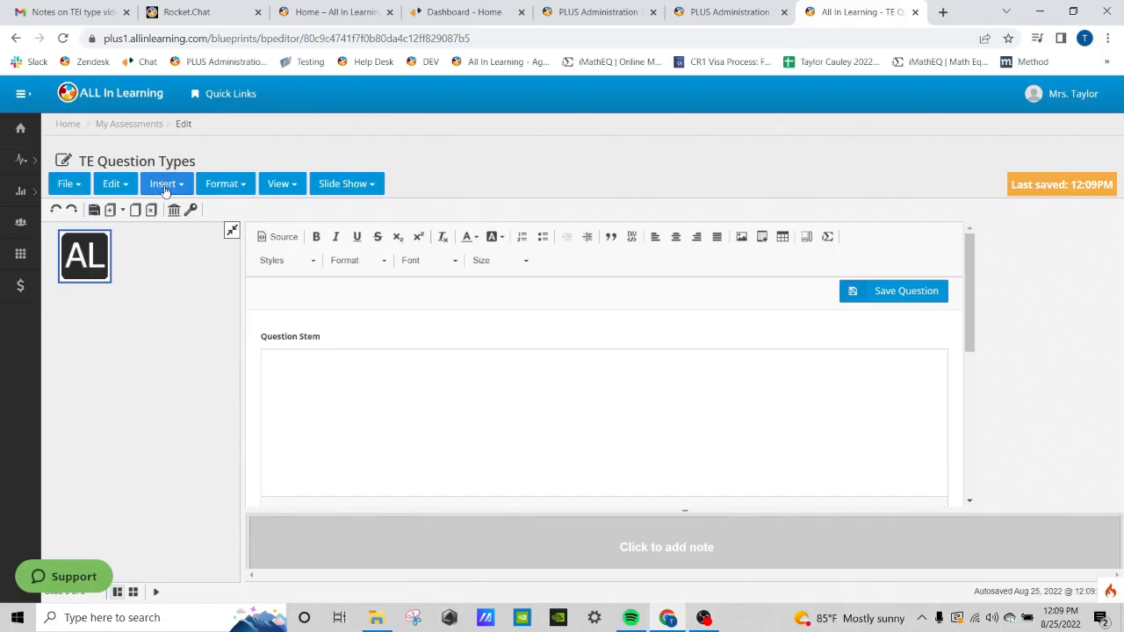
Step: Insert a Drag & Drop question into the TE Question Types assessment
click(162, 185)
mouse_move(160, 217)
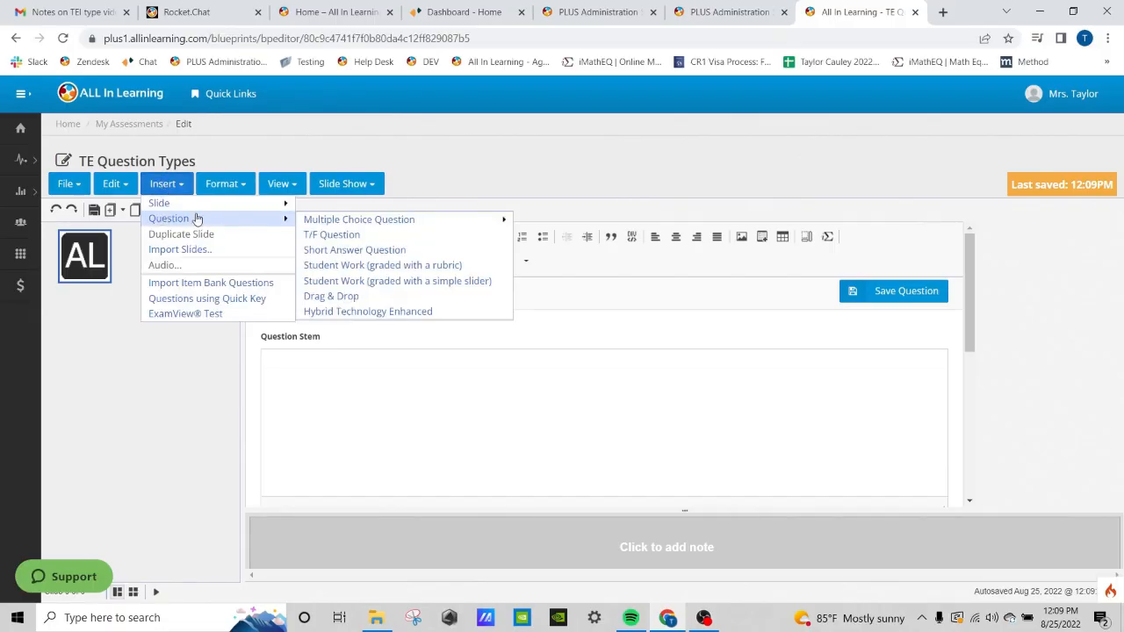
mouse_move(318, 224)
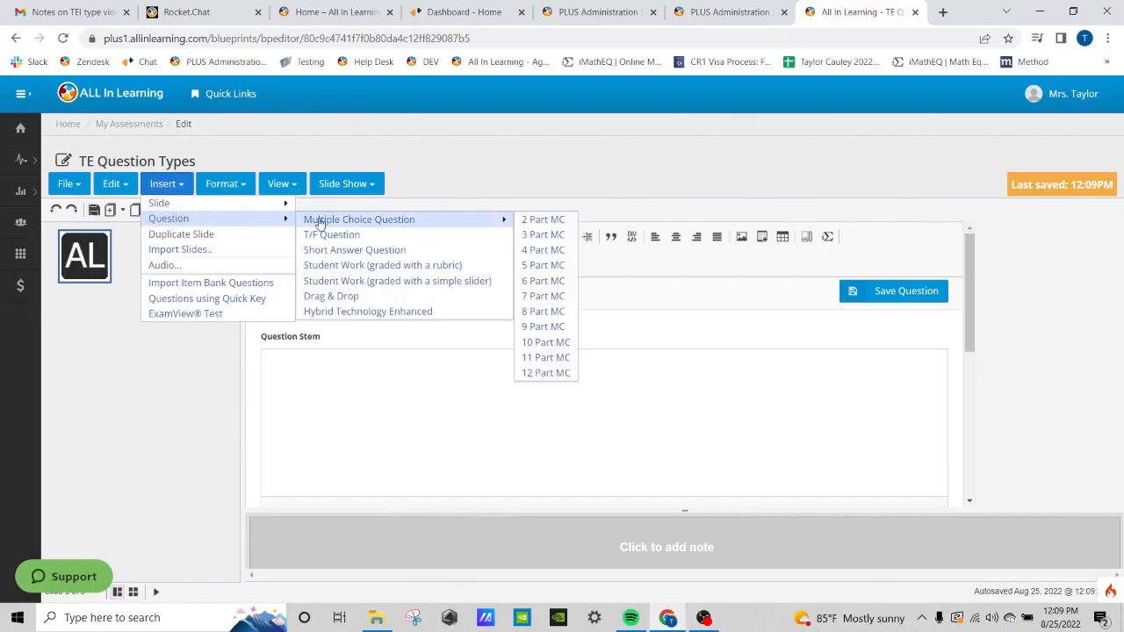
click(354, 299)
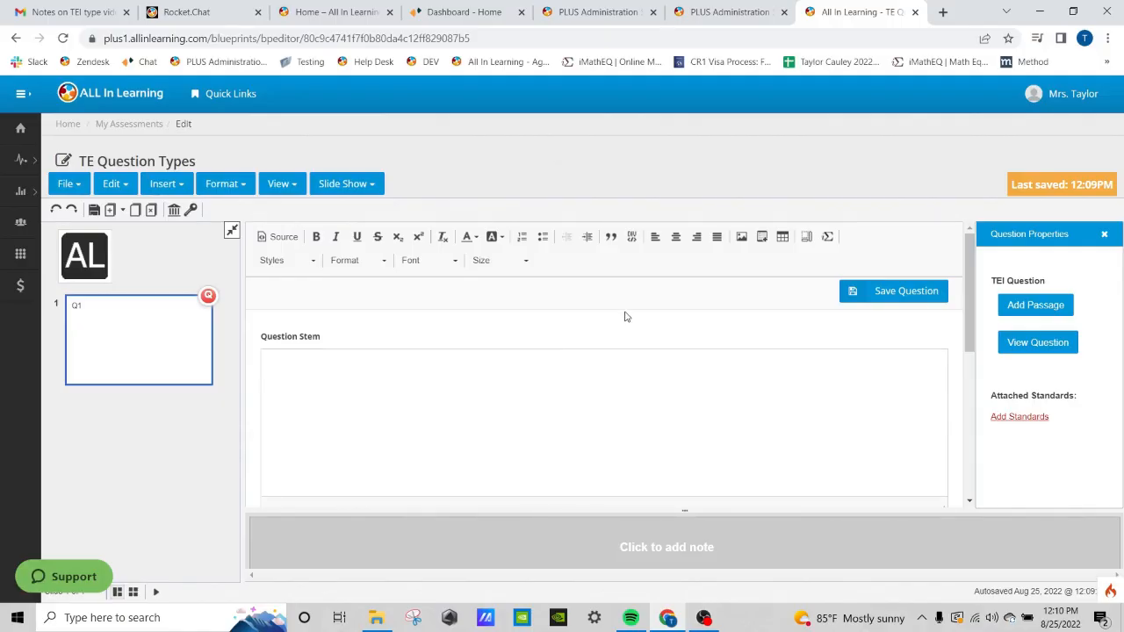
Step: Enter the question stem "What are the primary colors? Yellow Red Blue"
scroll(644, 326, down, 5)
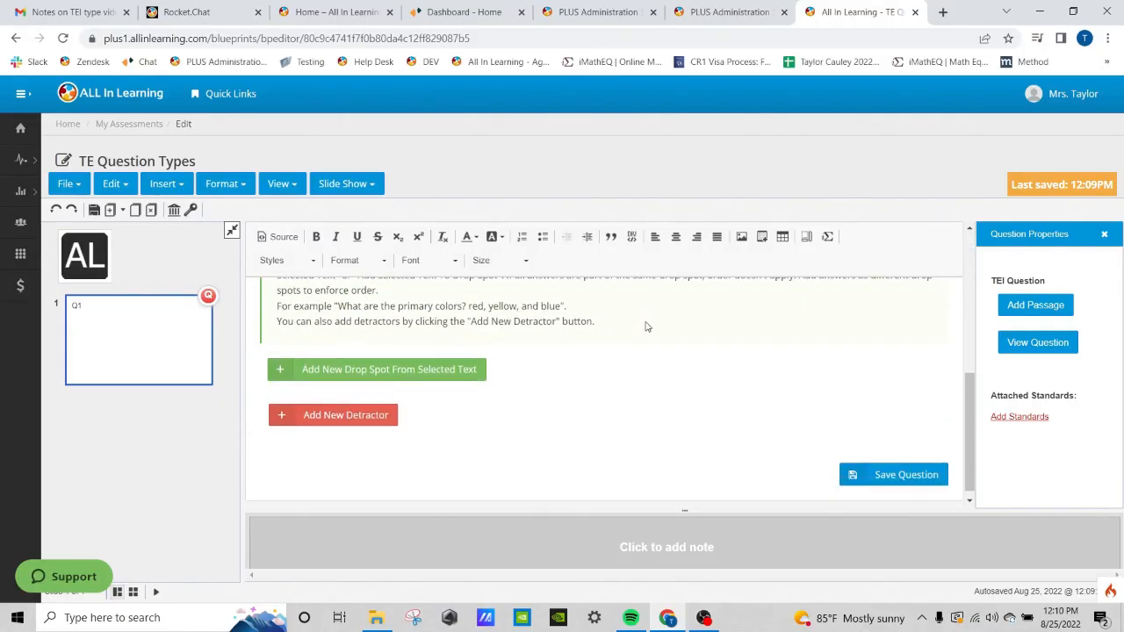
scroll(550, 406, up, 5)
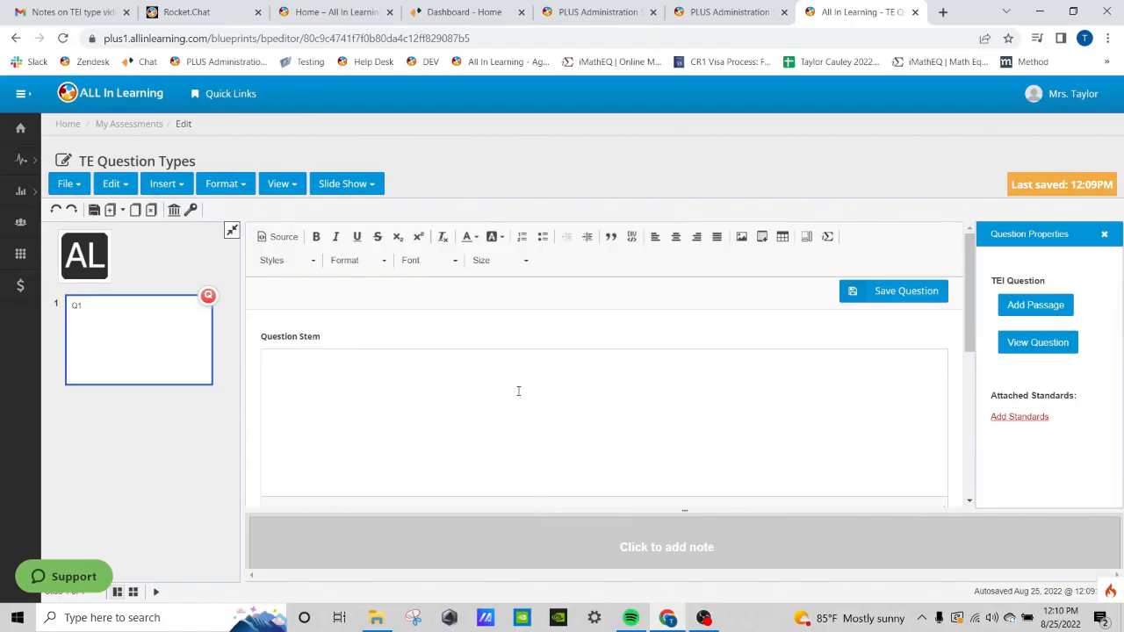
click(514, 391)
text(What are the prima)
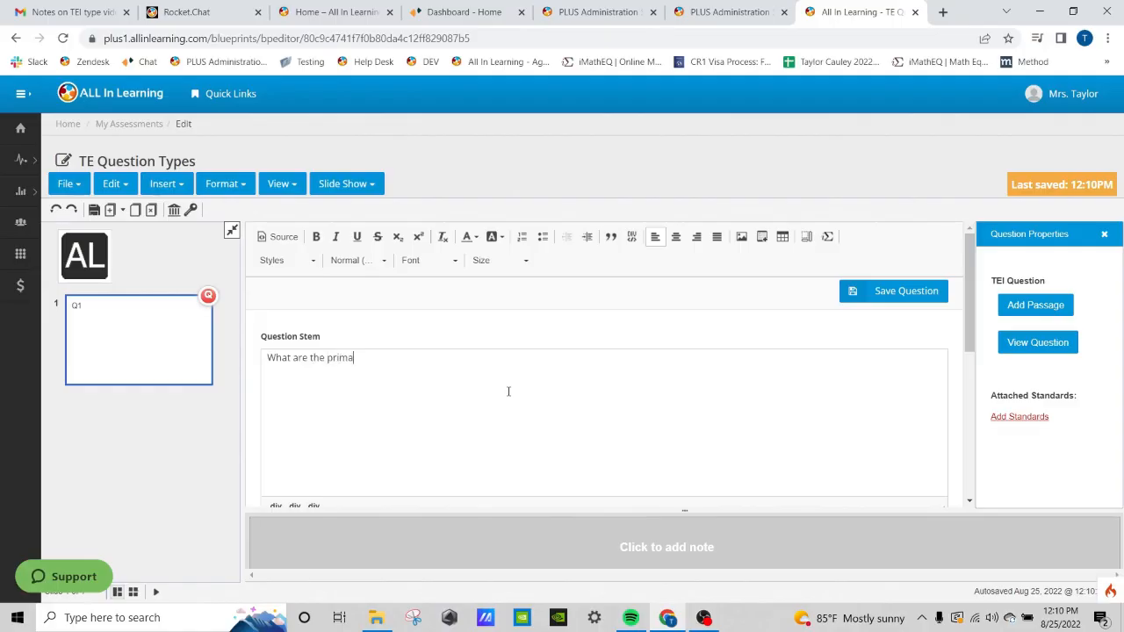
text(ry colors? Yellow Red Blue)
Step: Create a new drop spot from the word "Yellow" in the question stem
scroll(519, 337, down, 2)
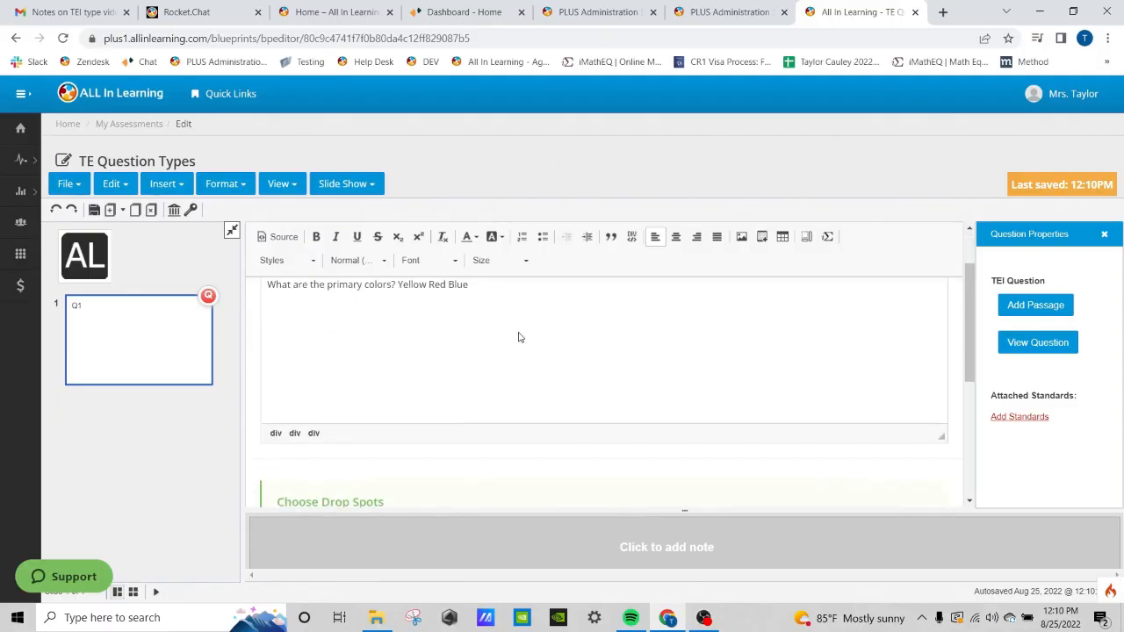
scroll(519, 336, up, 2)
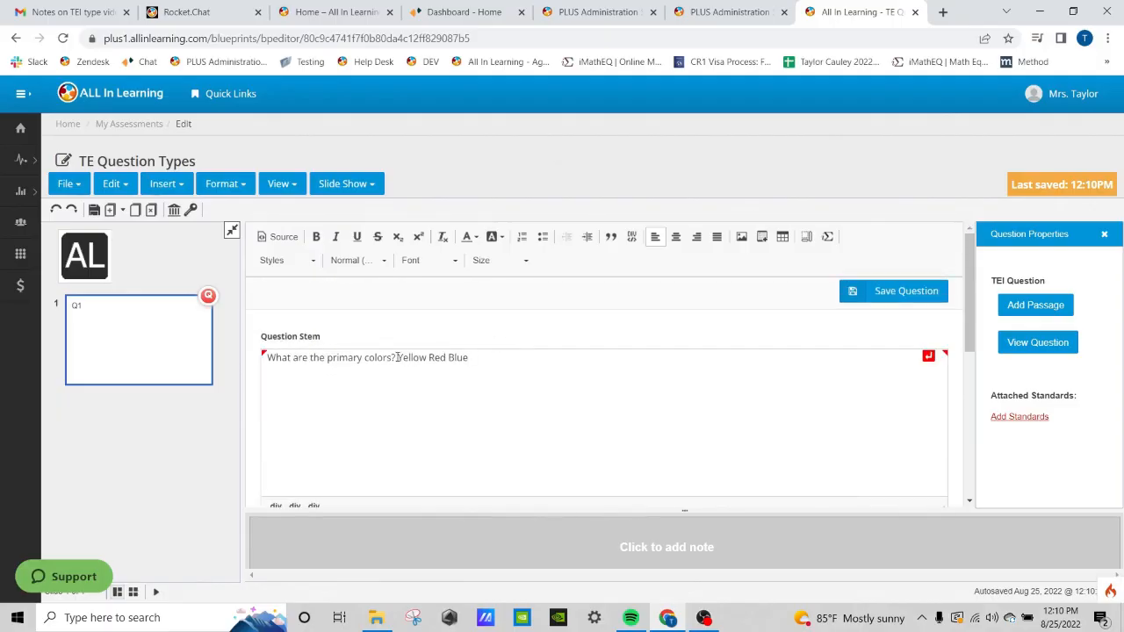
drag(399, 358, 428, 357)
scroll(509, 380, down, 5)
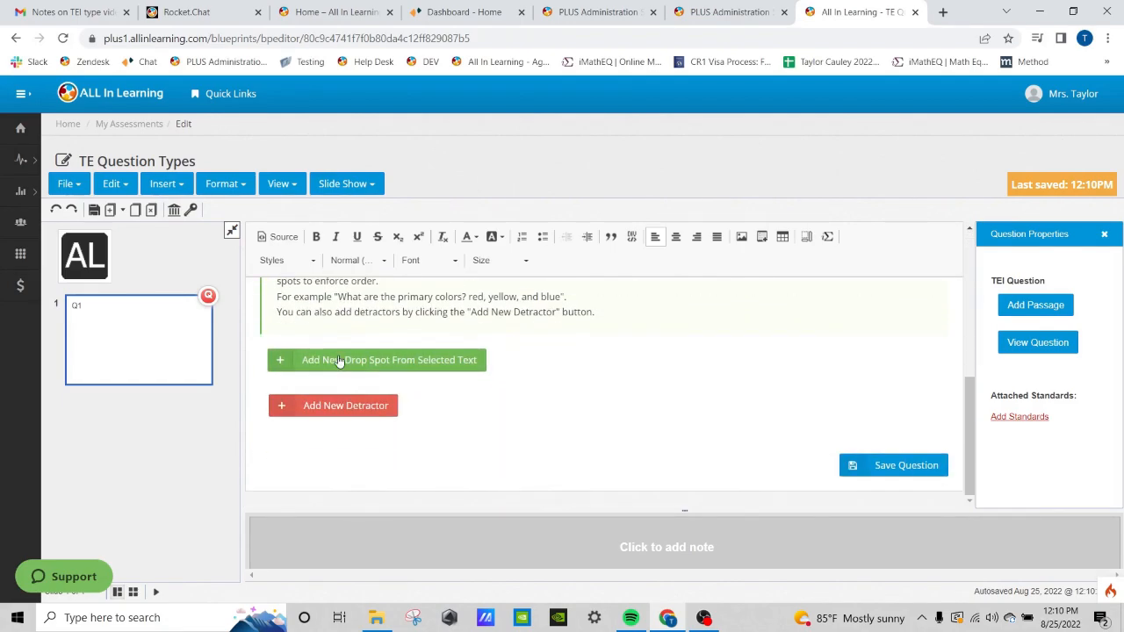
click(344, 368)
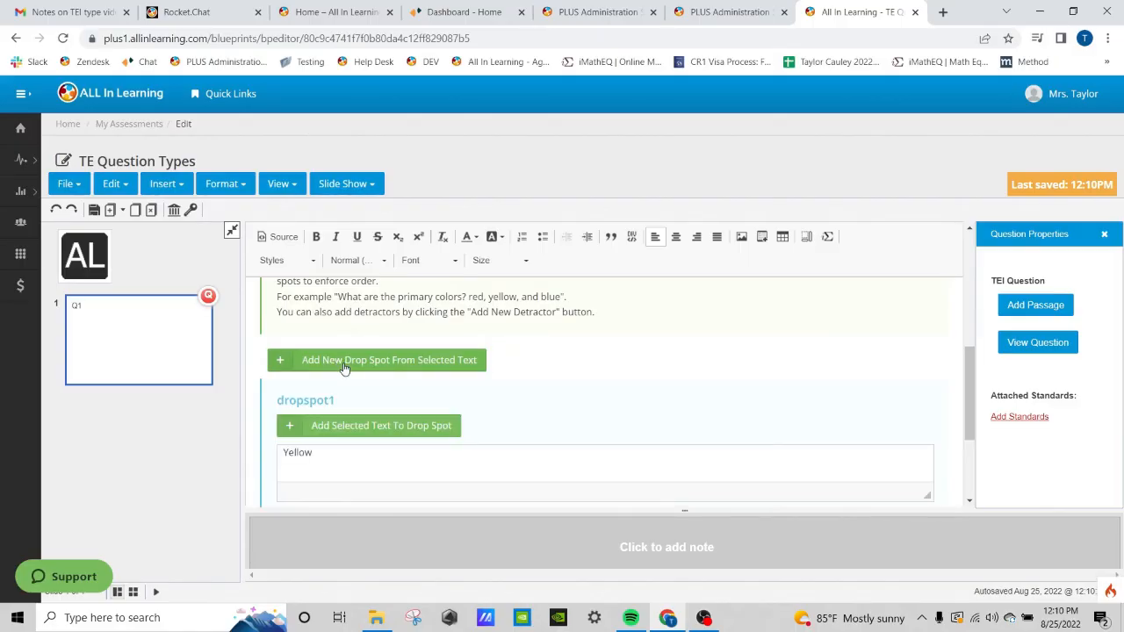
scroll(545, 413, down, 1)
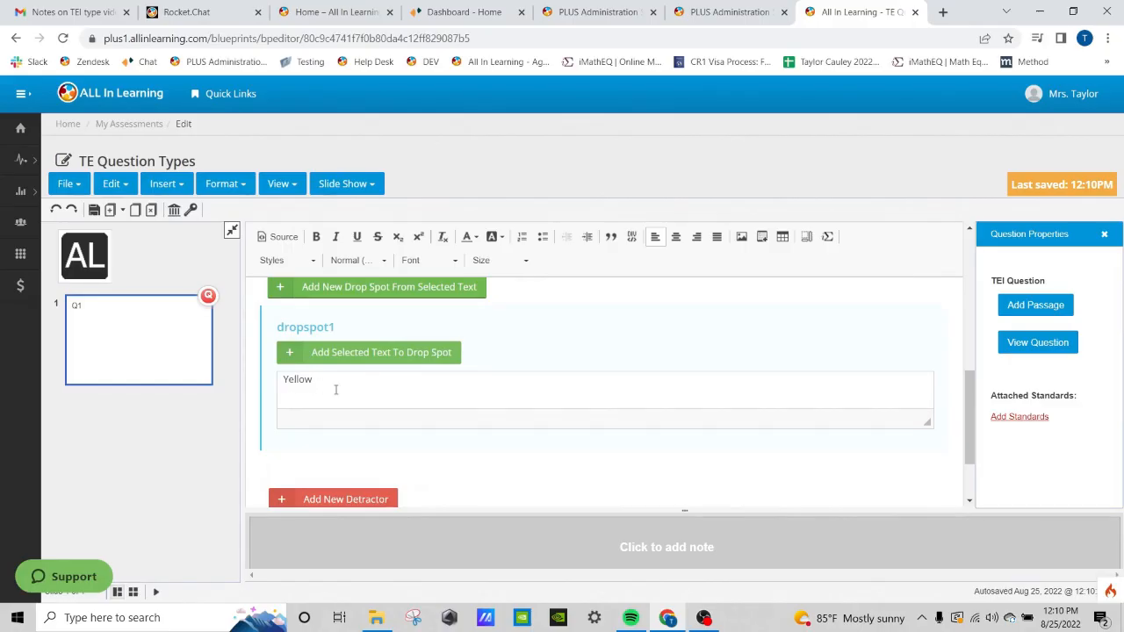
scroll(522, 352, down, 2)
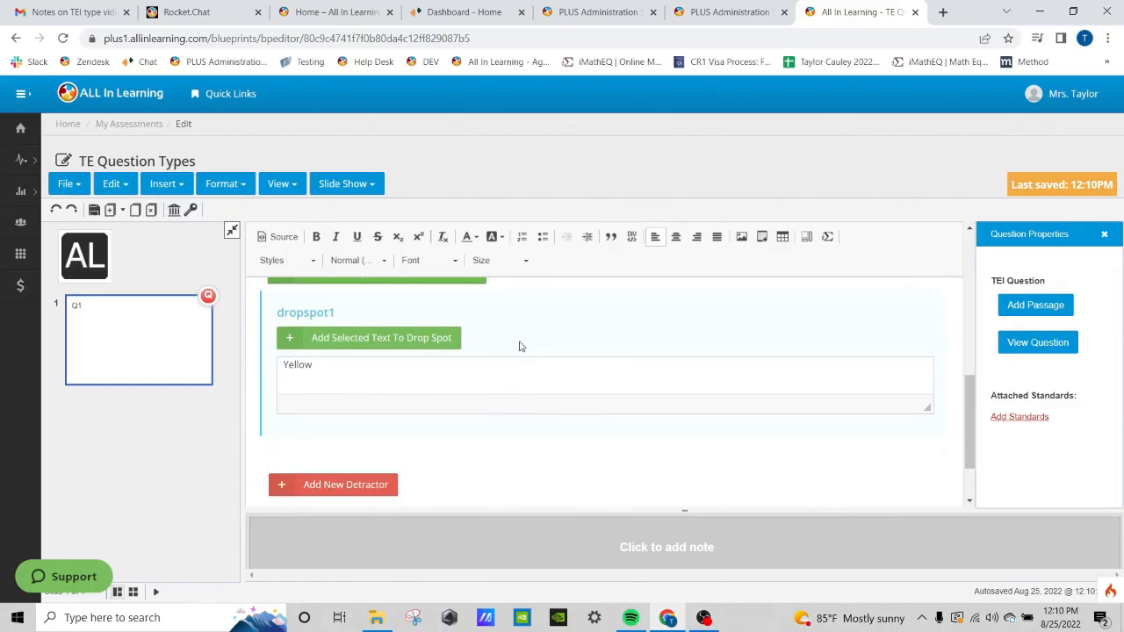
Step: Add the word "Red" from the question stem as another answer in dropspot1
scroll(560, 414, up, 6)
click(492, 391)
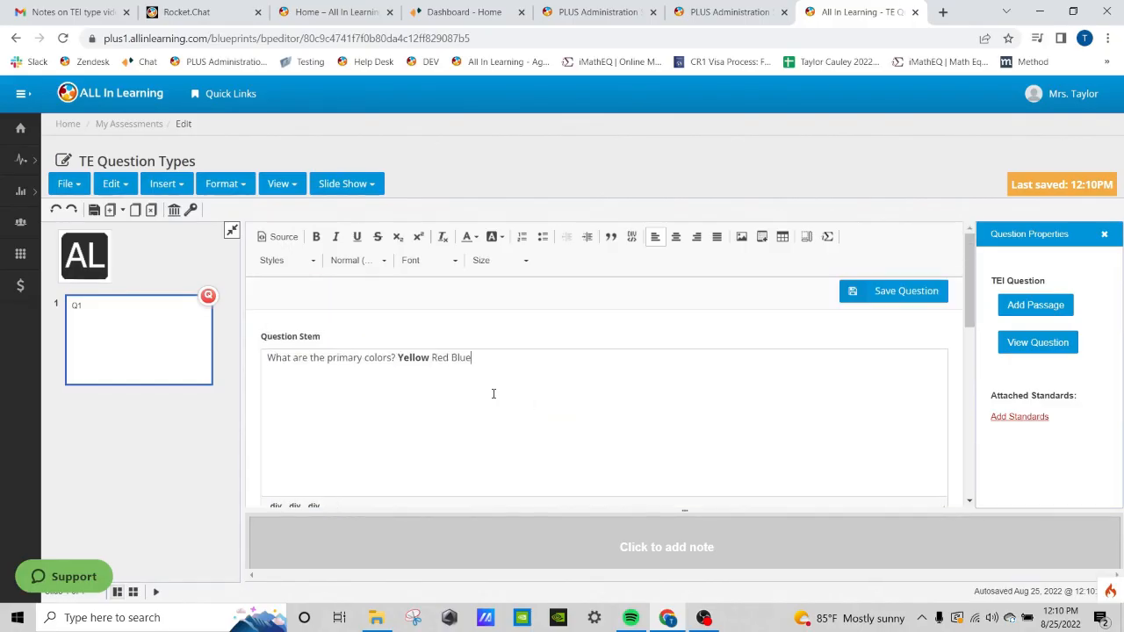
drag(432, 357, 449, 358)
scroll(539, 380, down, 5)
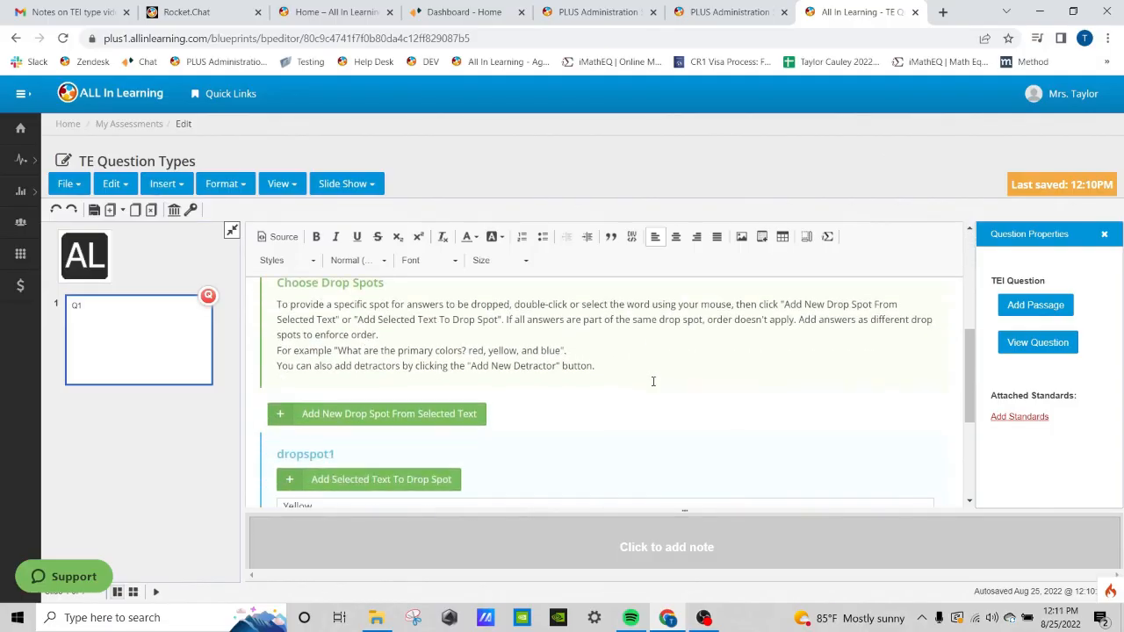
scroll(662, 385, down, 2)
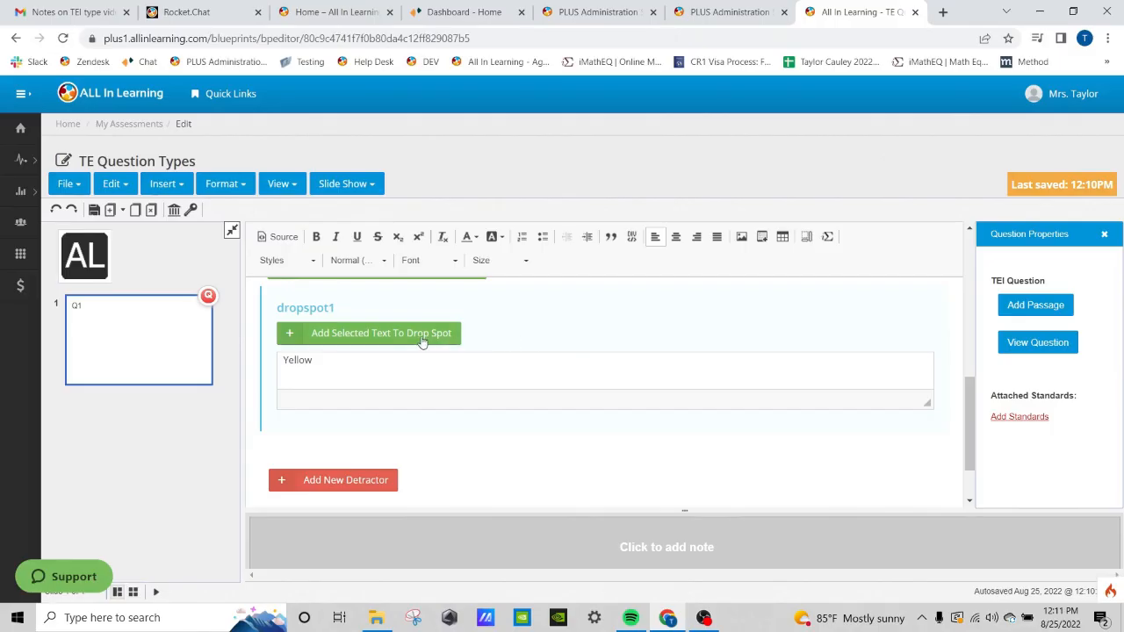
click(383, 341)
scroll(580, 404, down, 1)
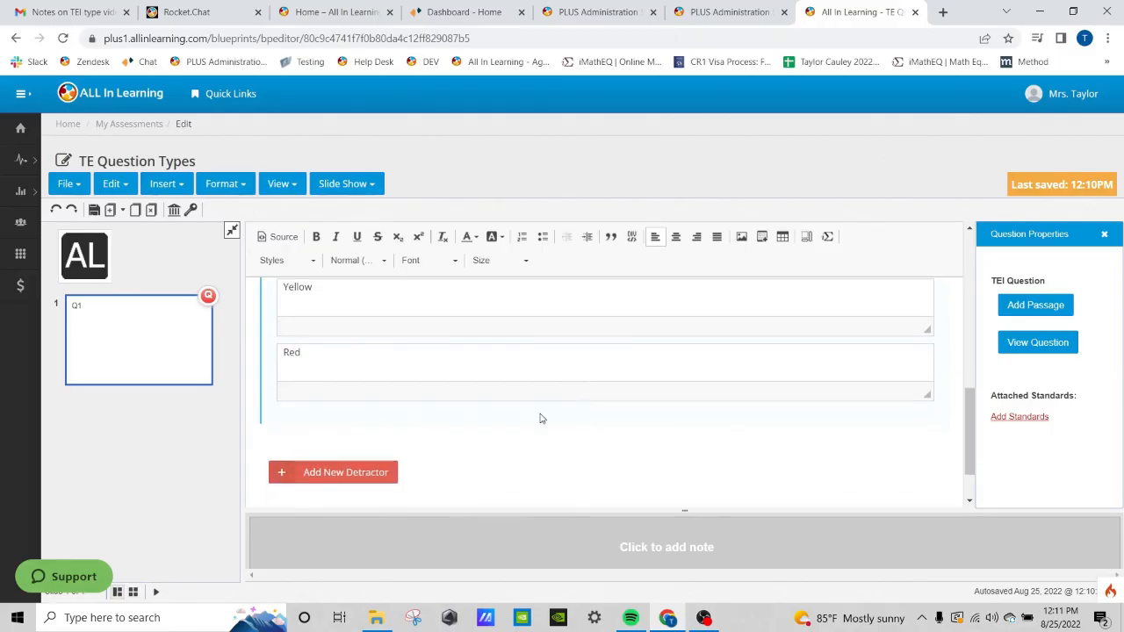
Step: Add the word "Blue" from the question stem to the same drop spot as Yellow and Red
scroll(540, 419, up, 5)
click(492, 365)
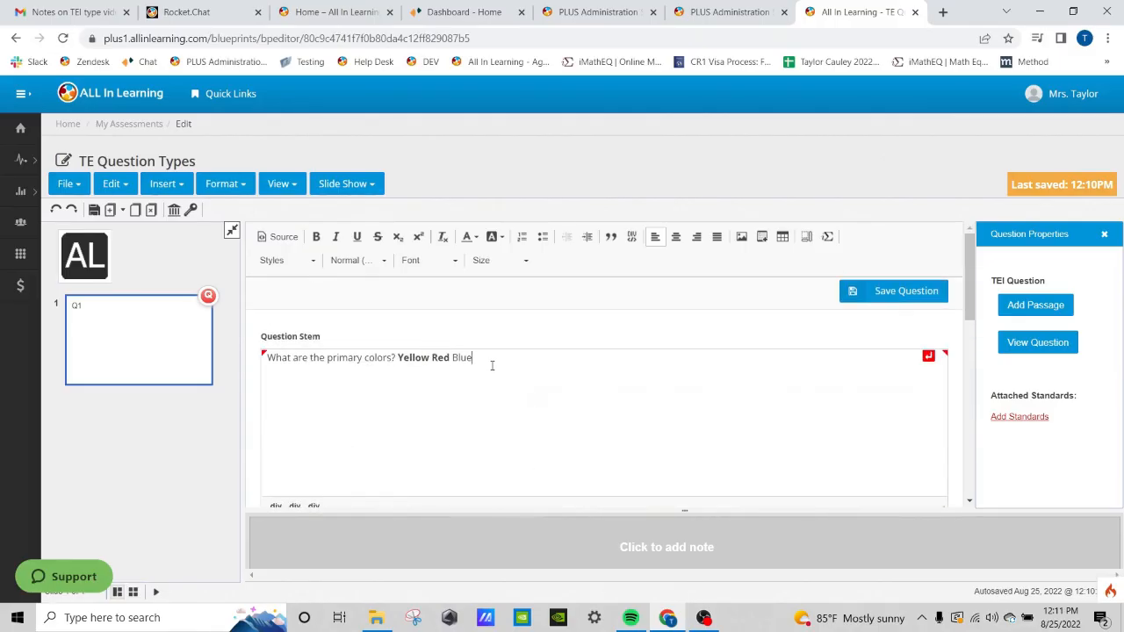
drag(468, 359, 452, 359)
click(480, 363)
scroll(519, 396, down, 5)
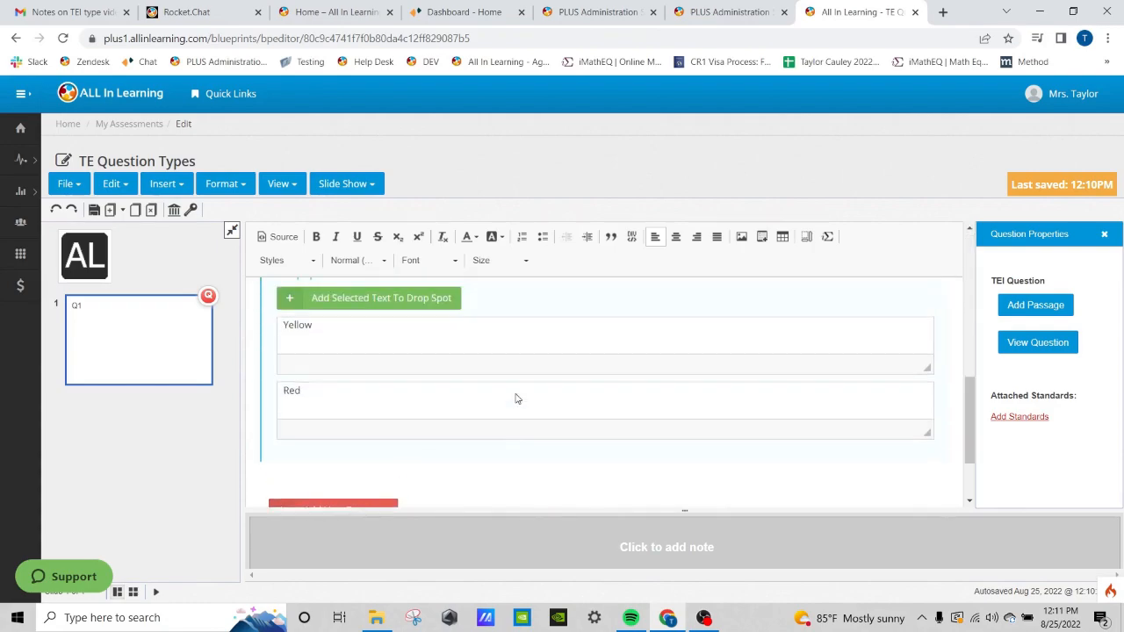
scroll(517, 398, up, 1)
click(401, 333)
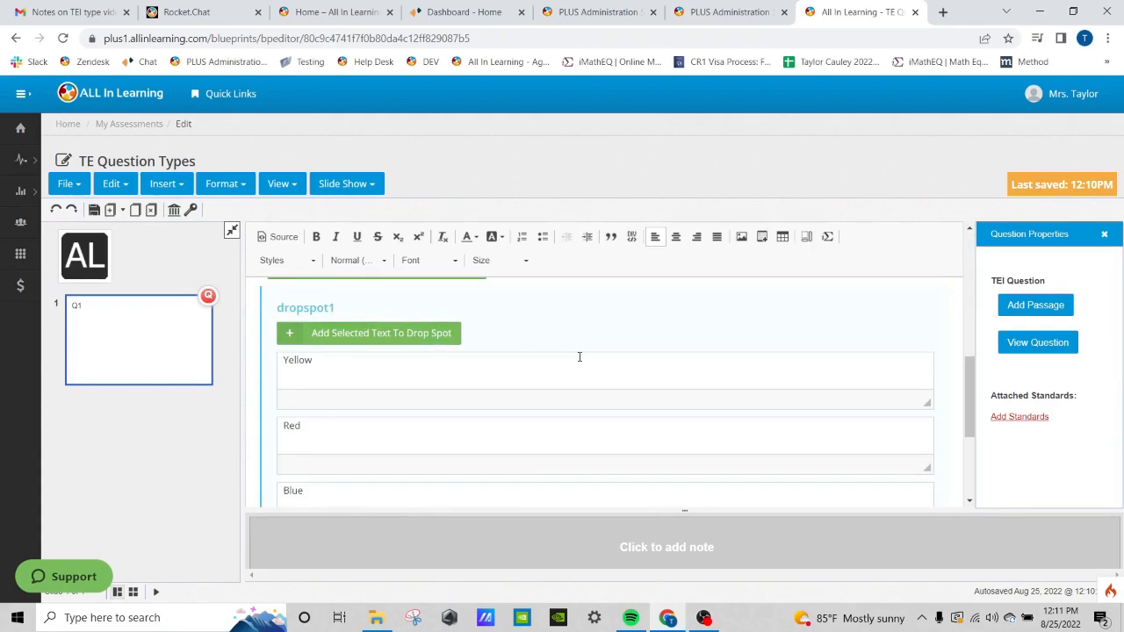
scroll(748, 363, down, 2)
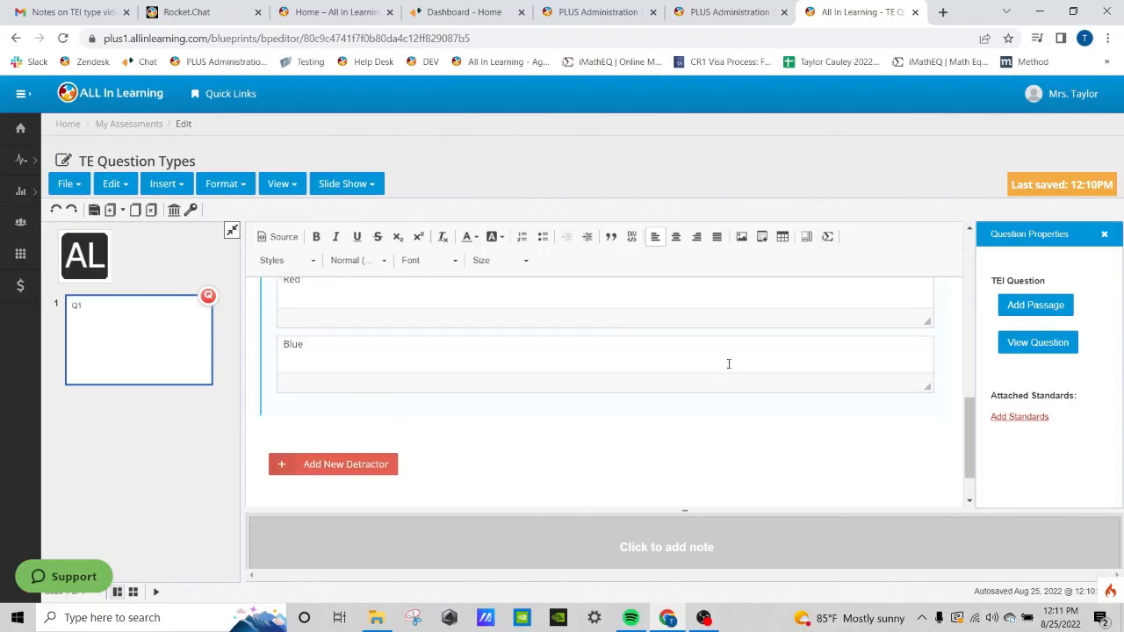
scroll(614, 421, up, 3)
scroll(605, 414, down, 2)
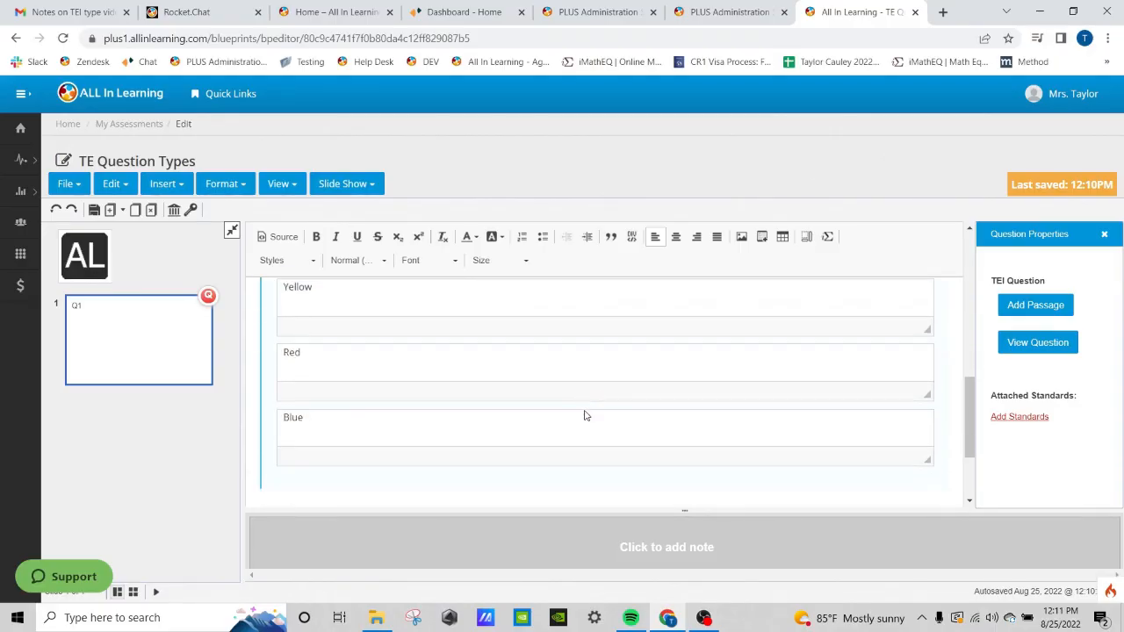
mouse_move(968, 447)
mouse_down()
mouse_move(966, 484)
mouse_move(968, 443)
mouse_up()
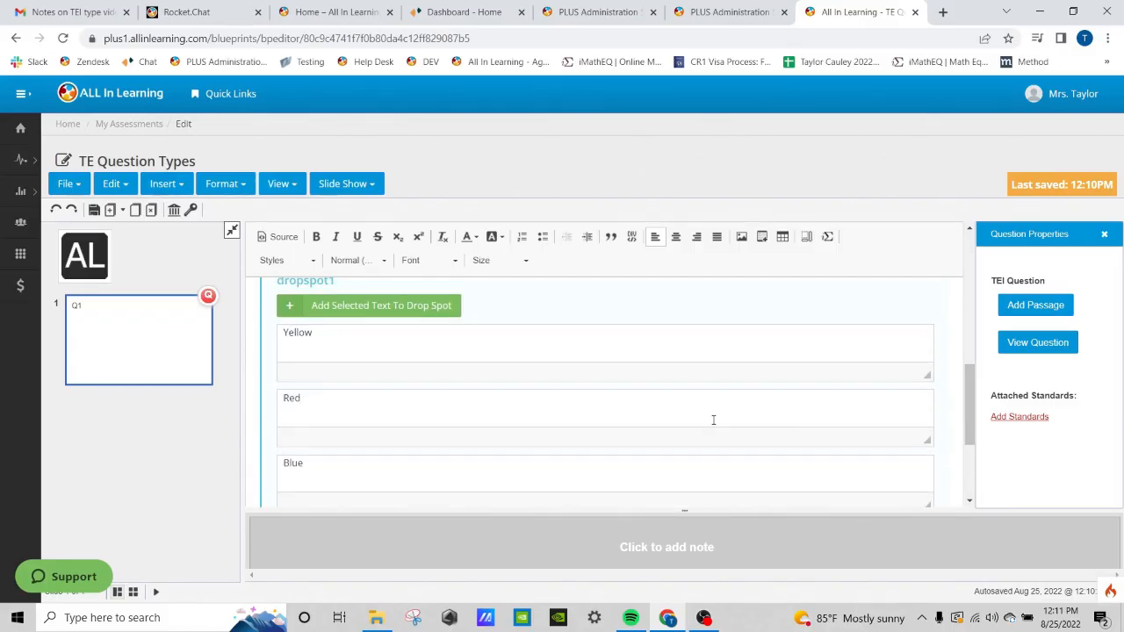
scroll(713, 419, up, 5)
scroll(712, 424, up, 1)
Step: Add two detractors below the drop spot answers, "Green" and "Purple"
scroll(801, 405, down, 8)
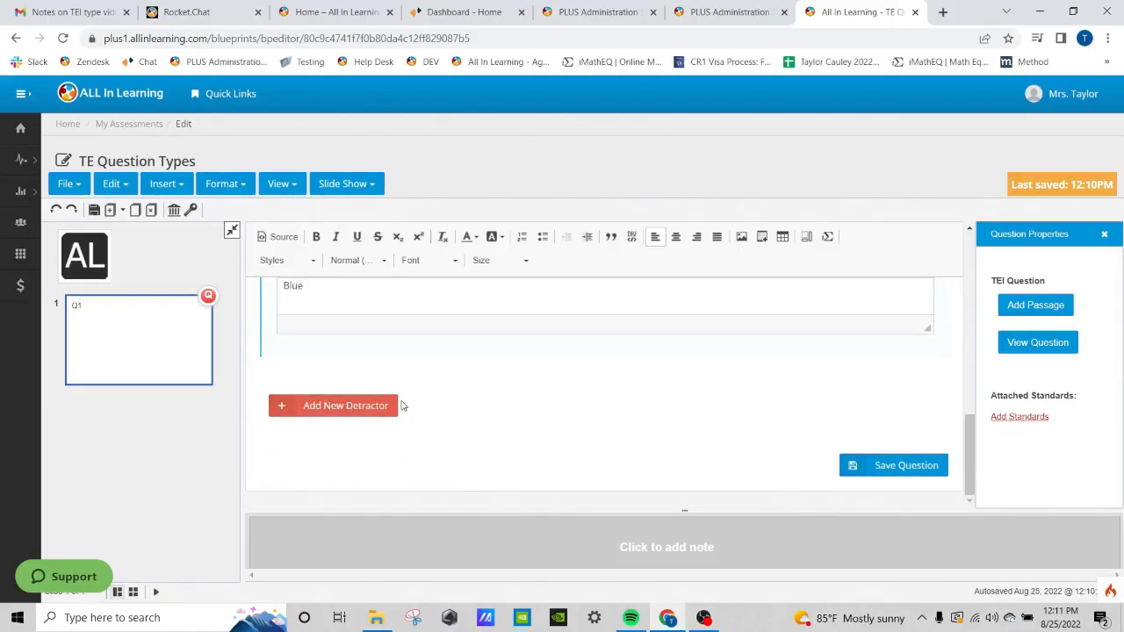
click(358, 409)
click(480, 414)
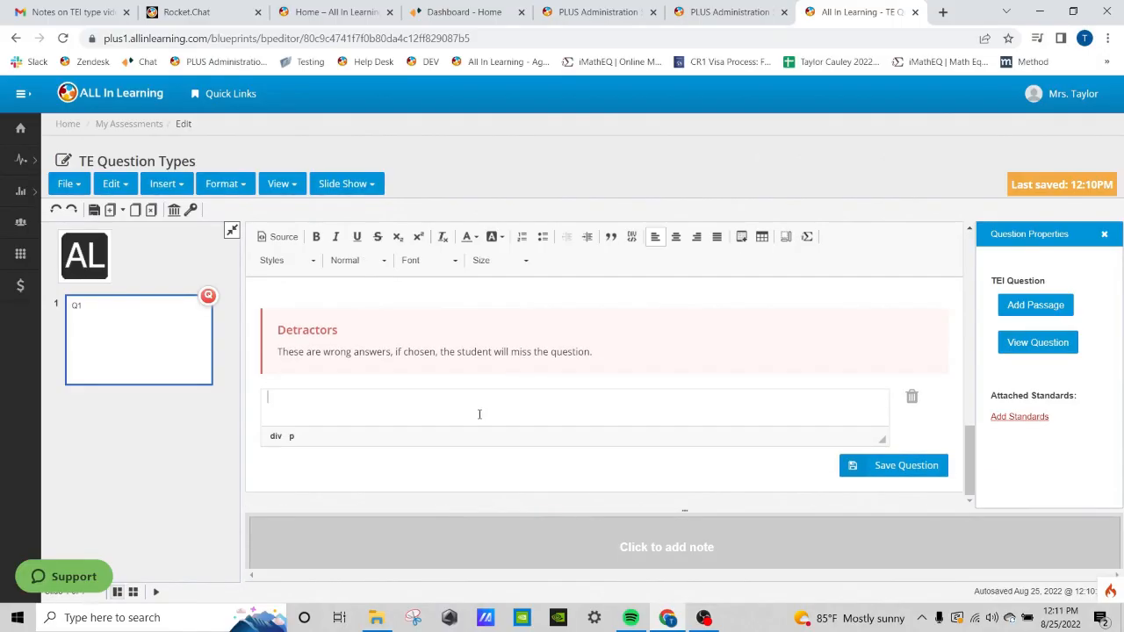
text(Green)
scroll(486, 322, up, 1)
click(353, 342)
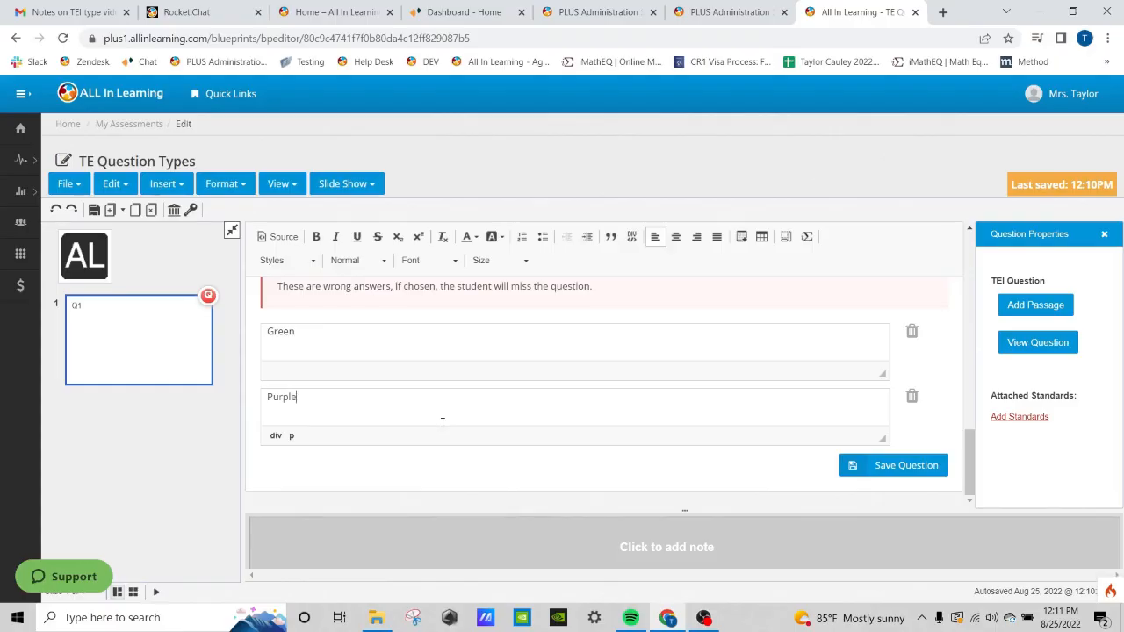
Step: Add a third detractor, "Orange", and save the question
scroll(442, 423, up, 2)
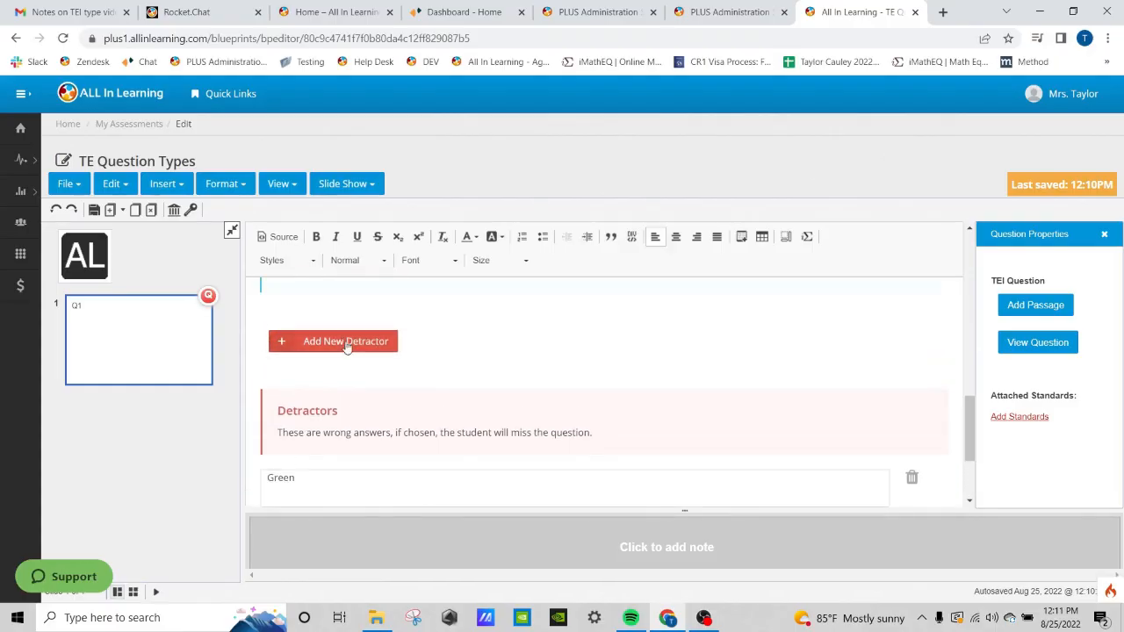
click(343, 339)
scroll(531, 414, down, 1)
scroll(533, 413, down, 1)
click(435, 417)
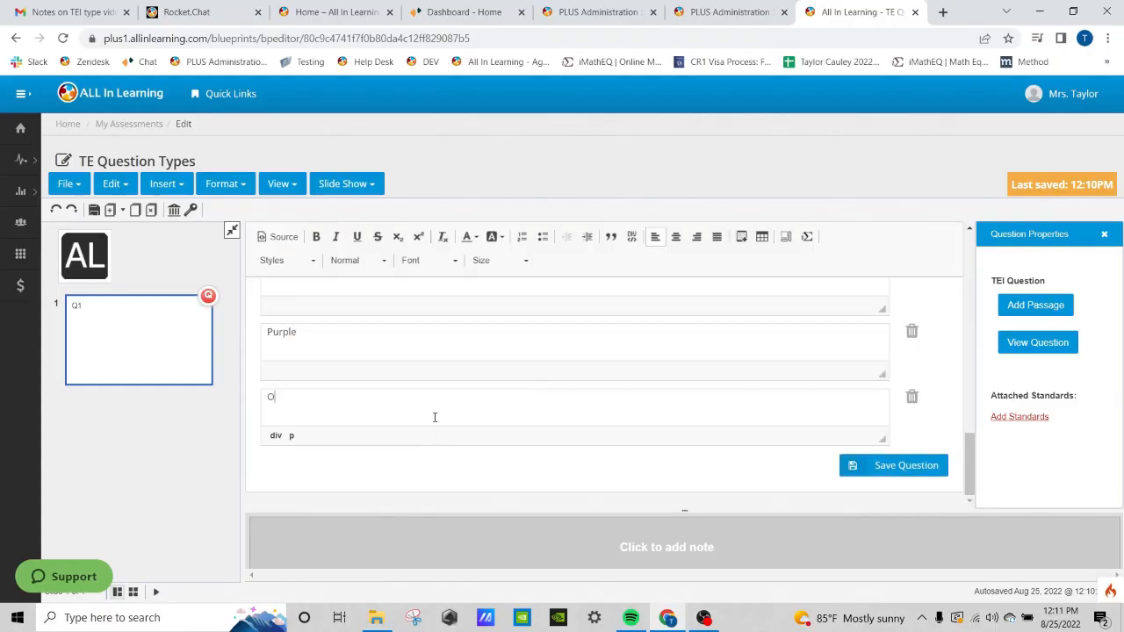
text(Orange)
click(906, 471)
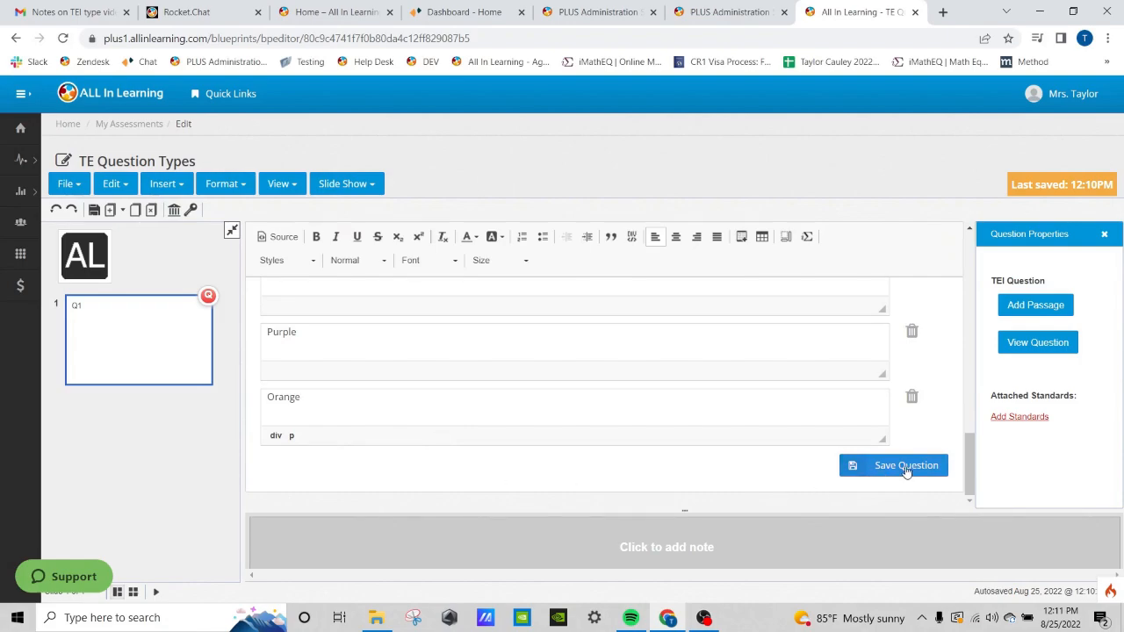
Step: Preview the question, test it by filling the blanks with Red, Yellow and Blue, and close the preview
scroll(685, 434, up, 10)
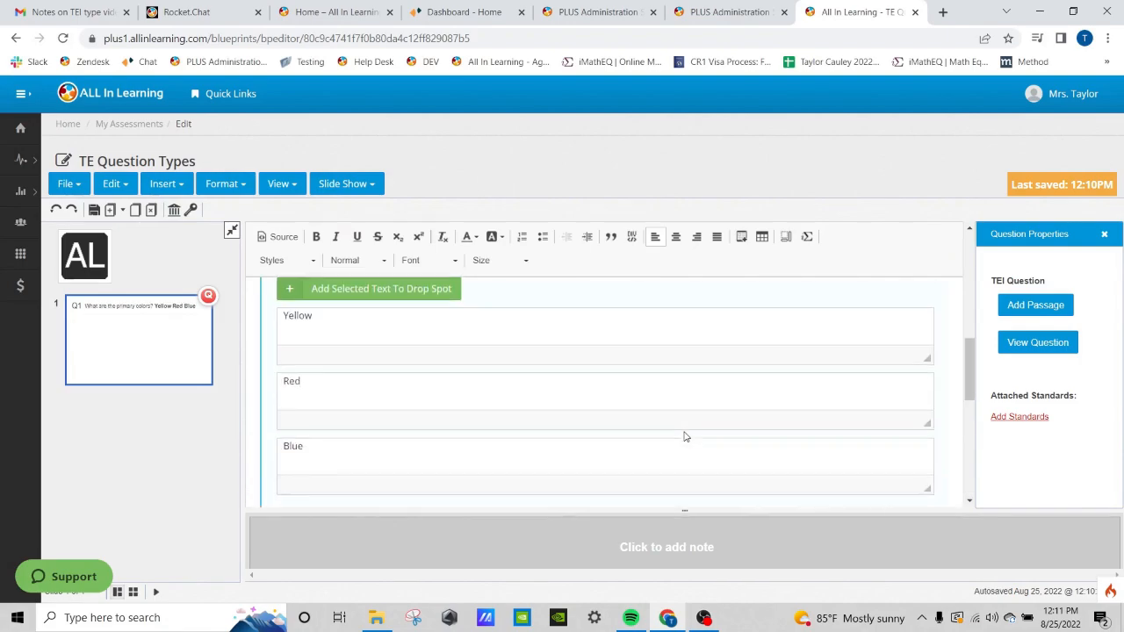
scroll(908, 466, up, 1)
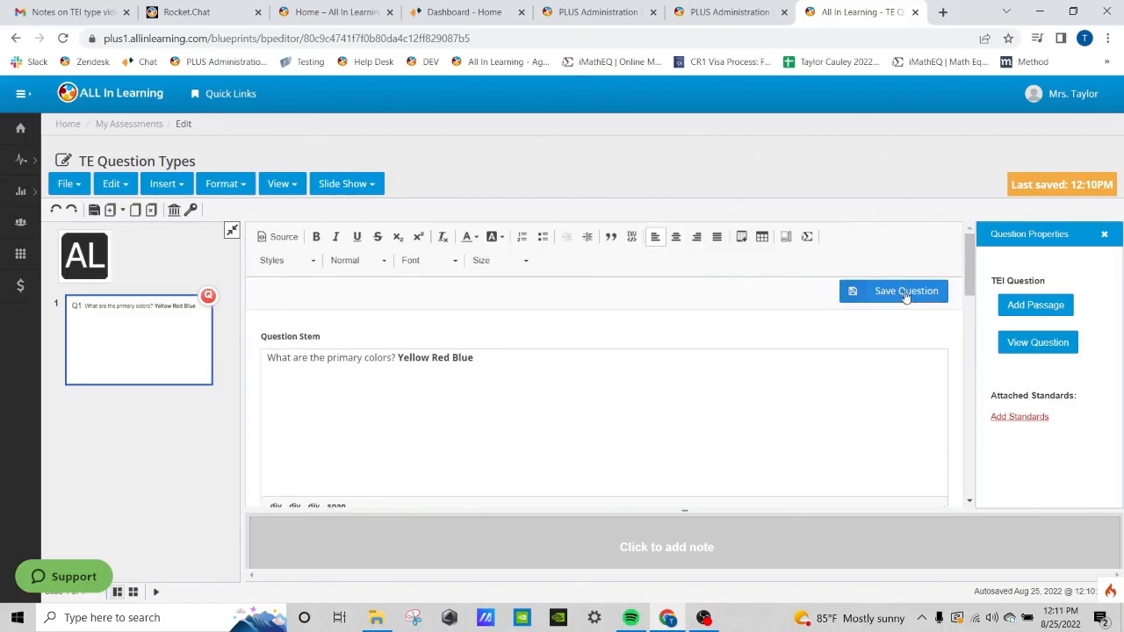
click(1056, 345)
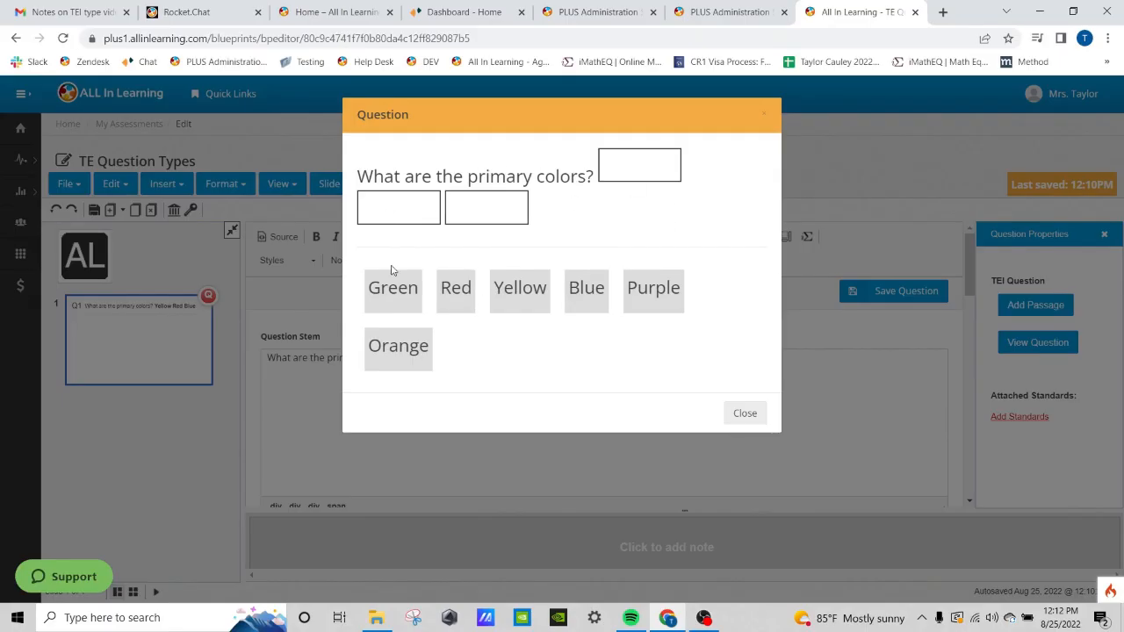
drag(459, 303, 606, 176)
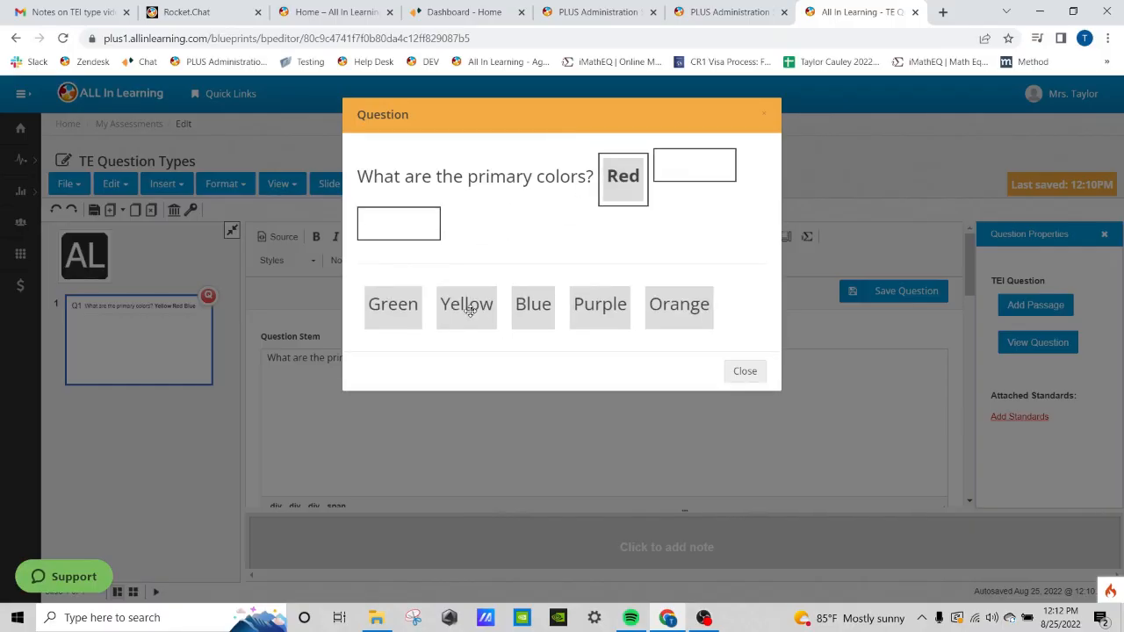
drag(468, 309, 689, 175)
drag(455, 309, 384, 219)
drag(394, 321, 413, 311)
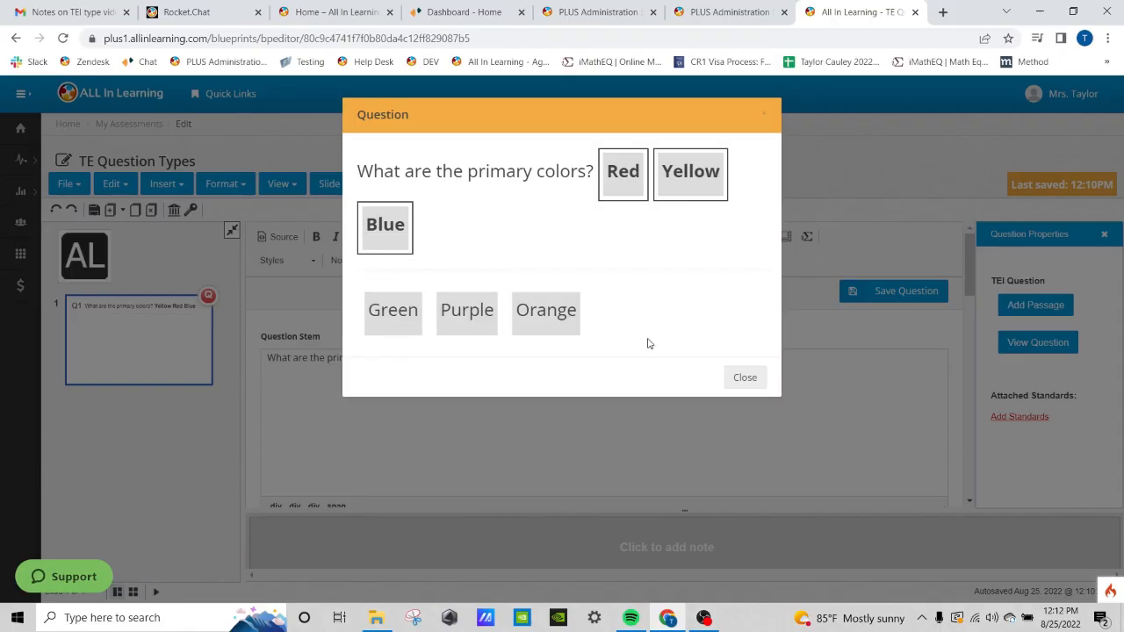
click(763, 376)
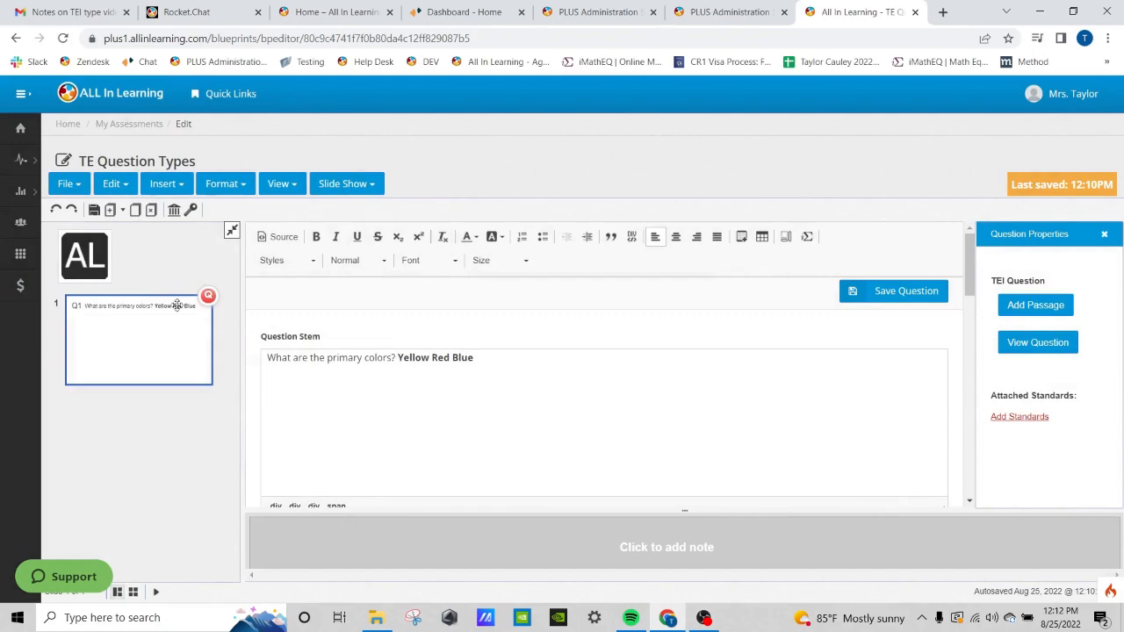
Step: Insert a new drag-and-drop question after the primary colors question
click(167, 184)
mouse_move(167, 208)
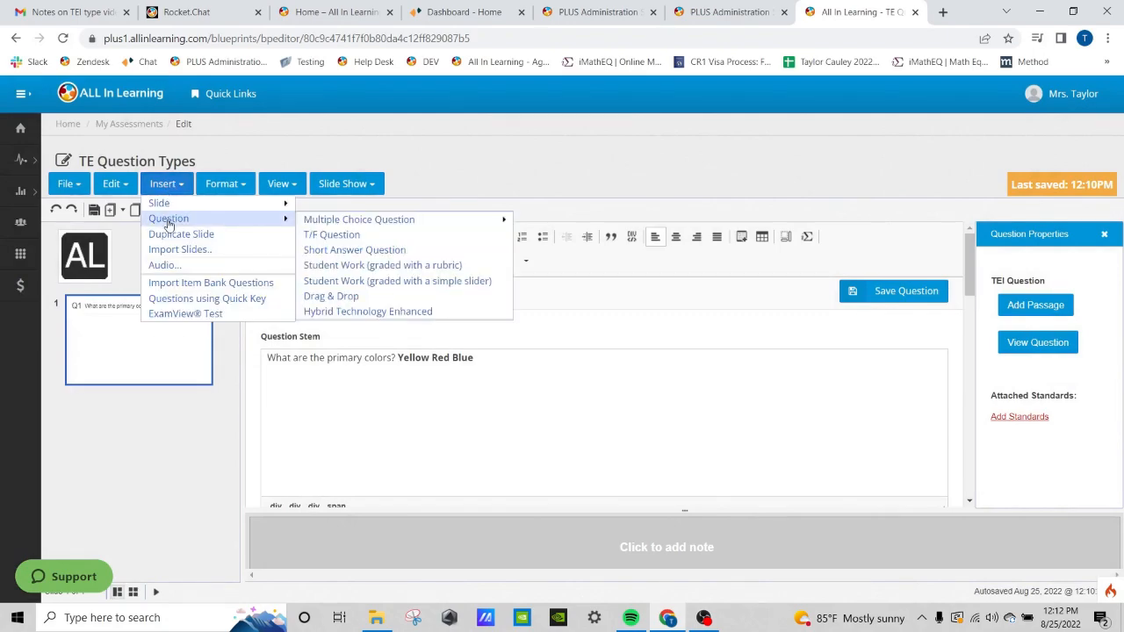
click(332, 296)
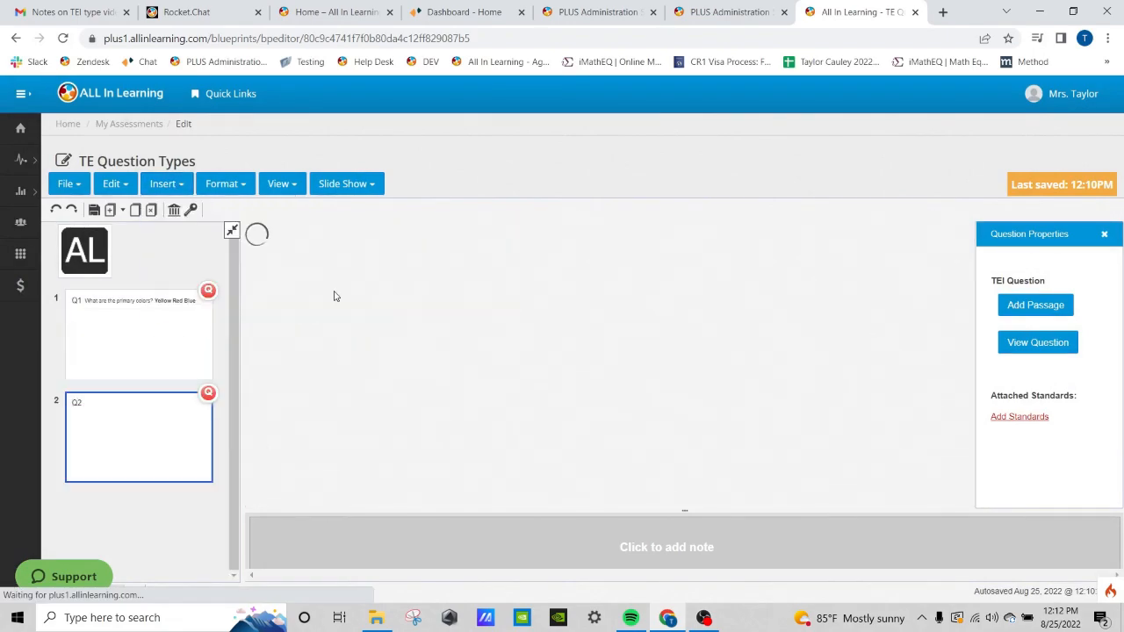
Step: Enter the question stem "List the following numbers from least to greatest." with "1 5 8 12 17" on a separate line below
click(456, 422)
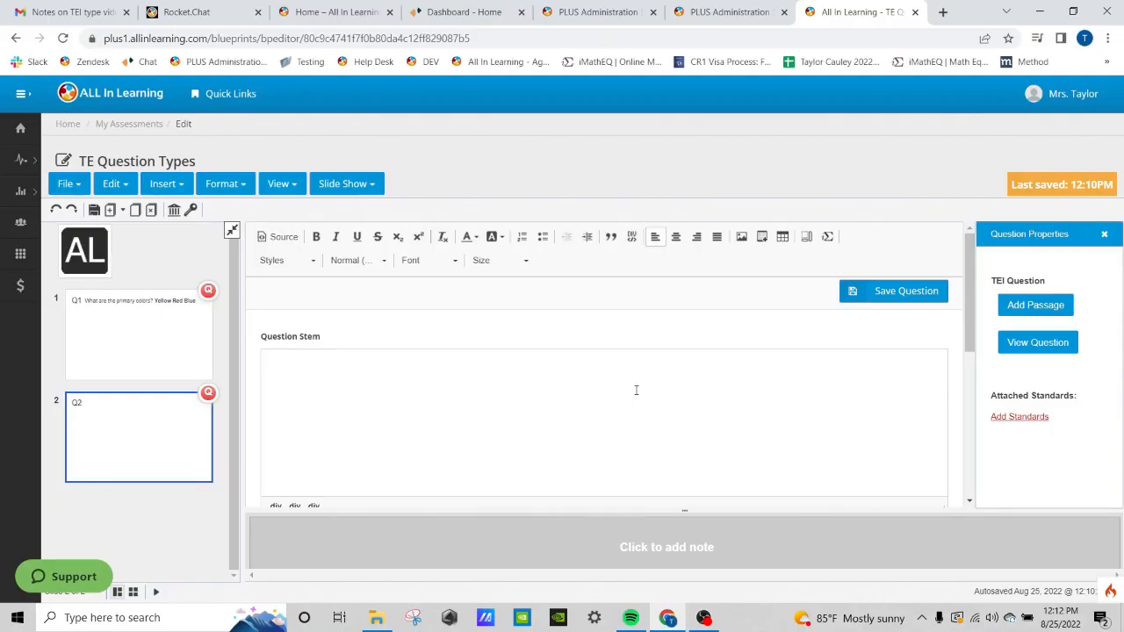
text(List the following numbe)
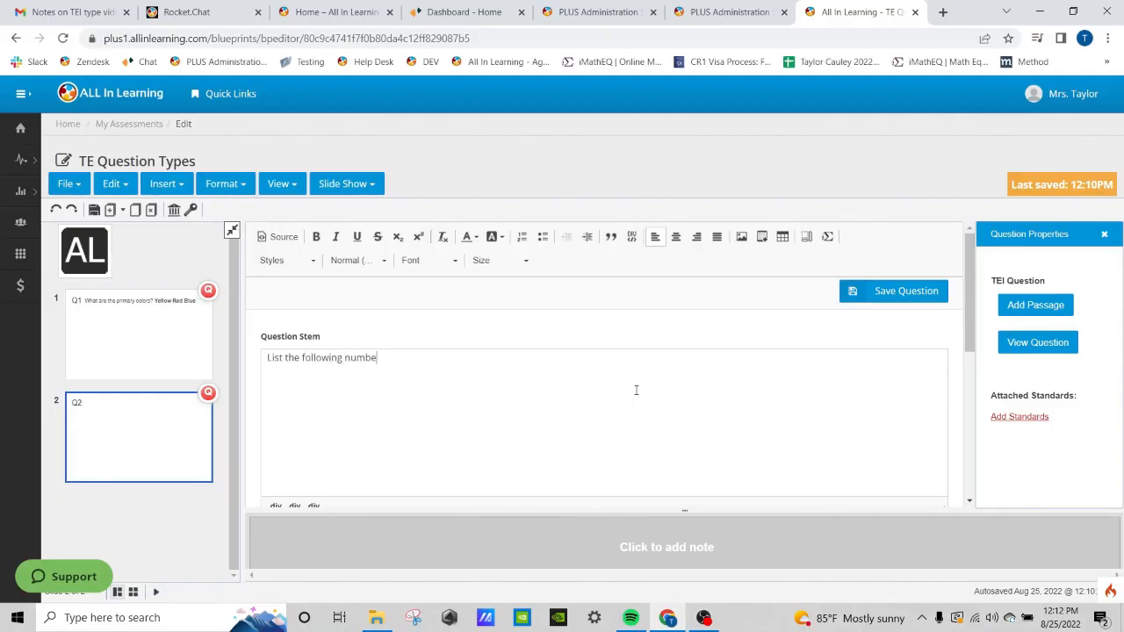
text(rs from least to greatest.)
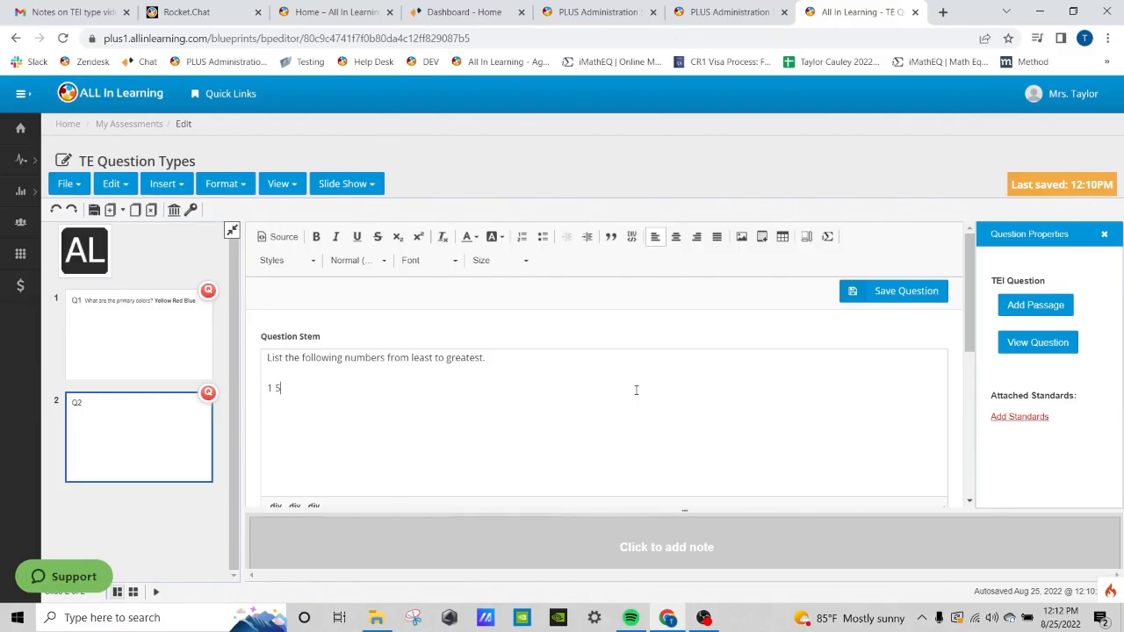
text(12 17)
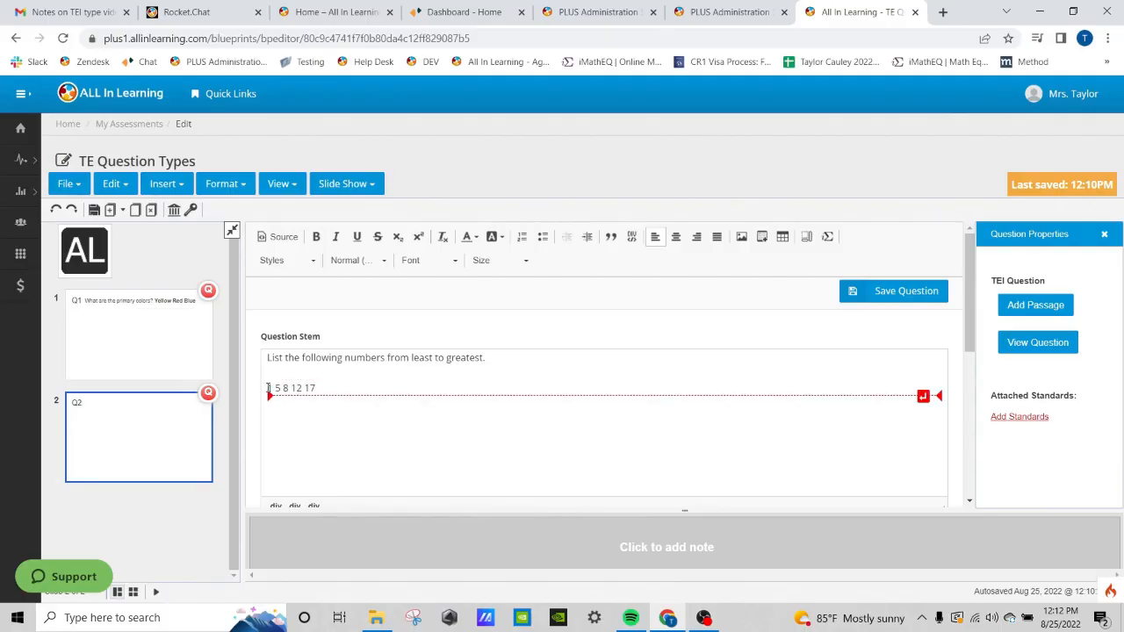
Step: Create the first drop spot from the number 1 in the question stem
scroll(515, 451, down, 2)
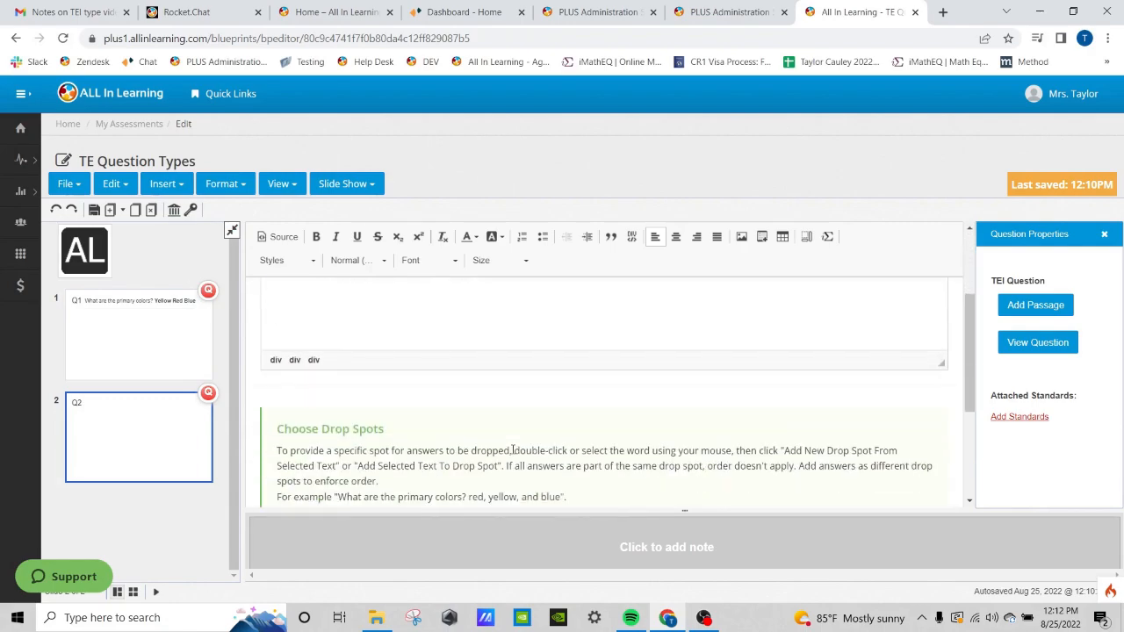
scroll(515, 452, down, 3)
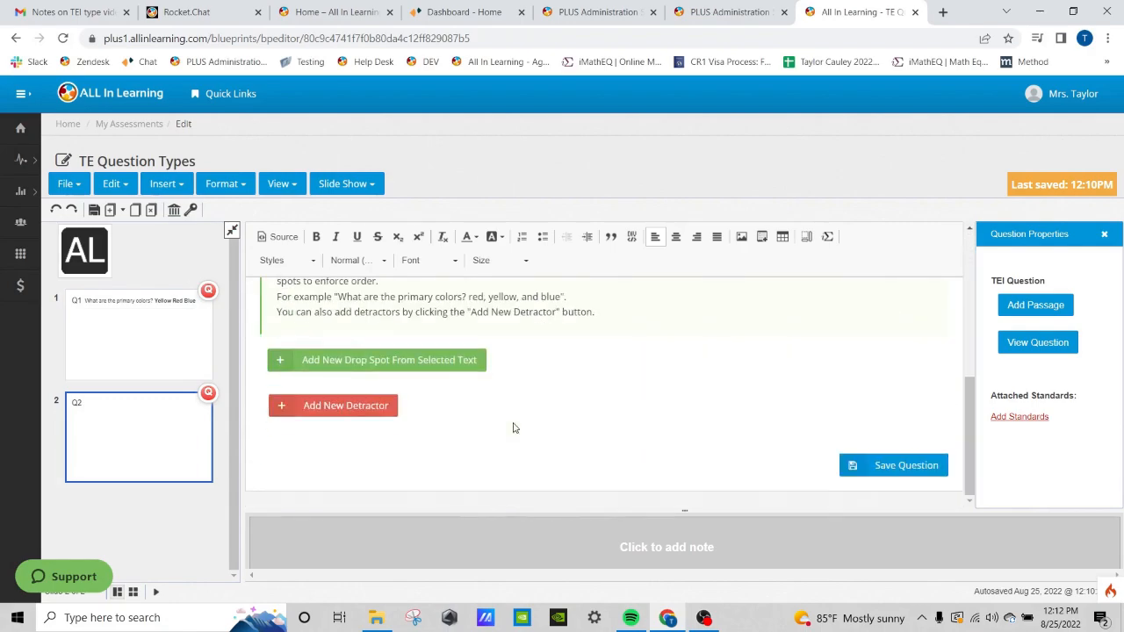
click(310, 366)
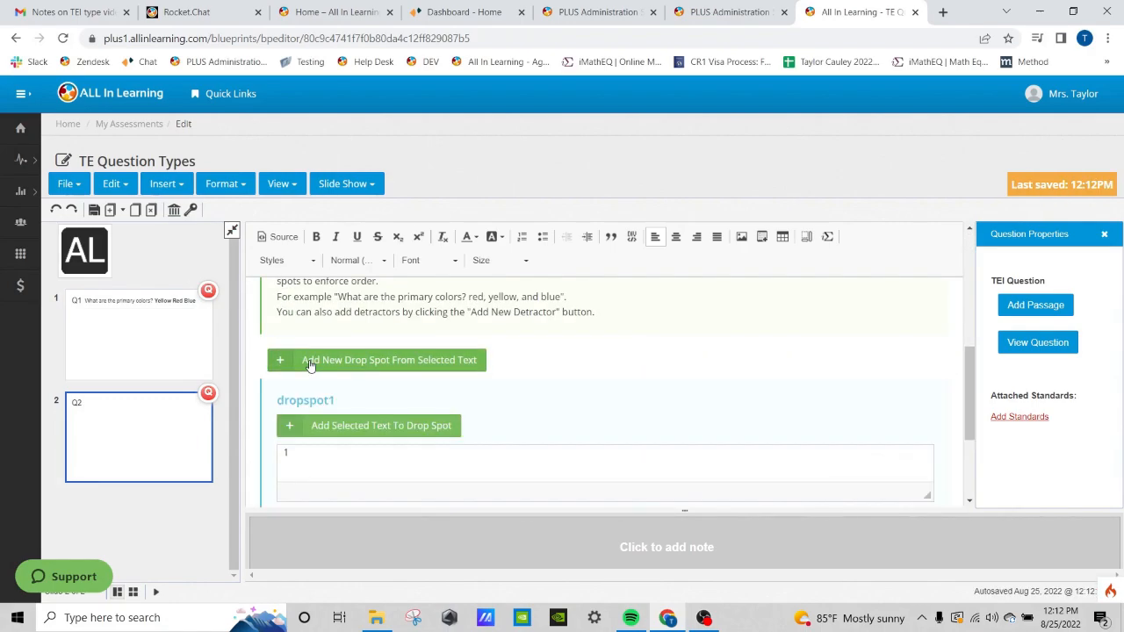
Step: Create a second, separate drop spot from the number 5 in the question stem
scroll(578, 431, up, 5)
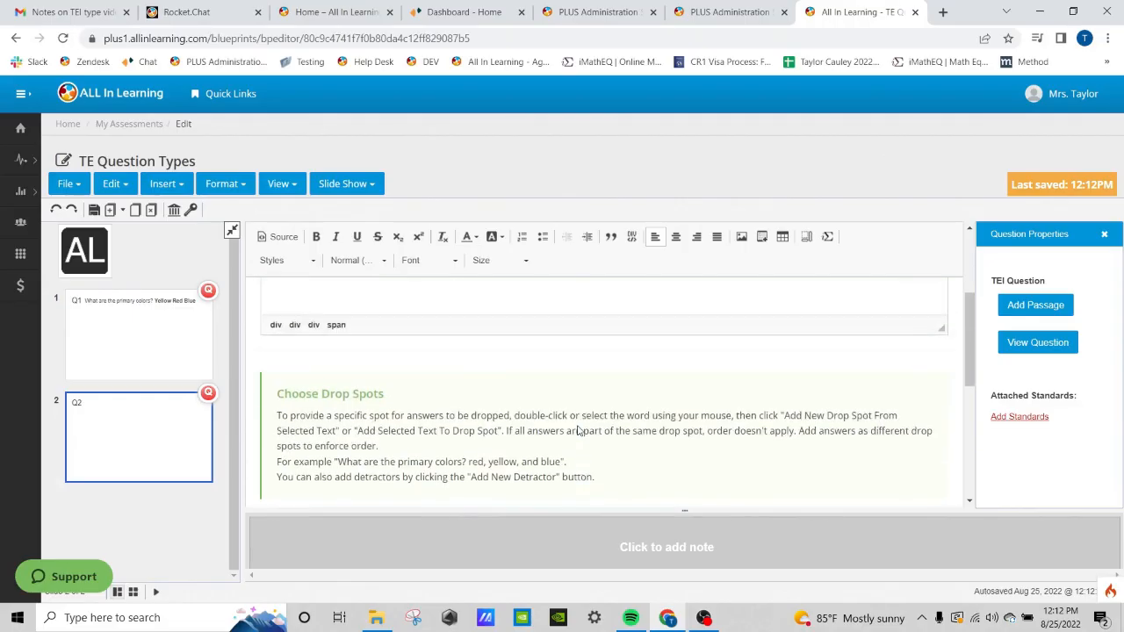
scroll(578, 431, up, 1)
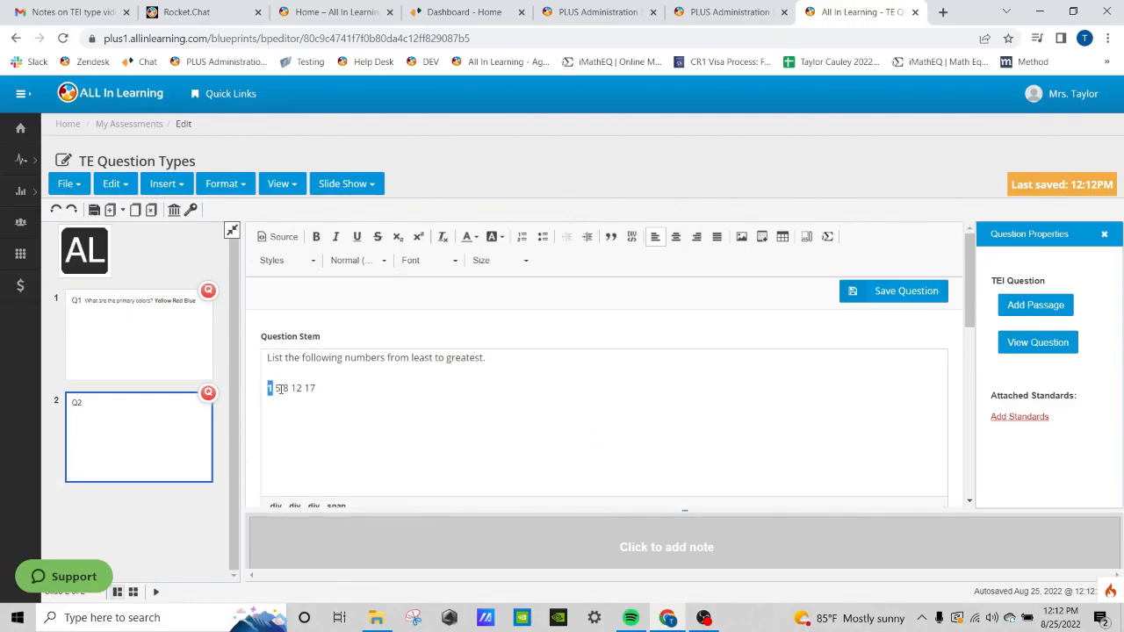
double_click(279, 388)
scroll(479, 404, down, 3)
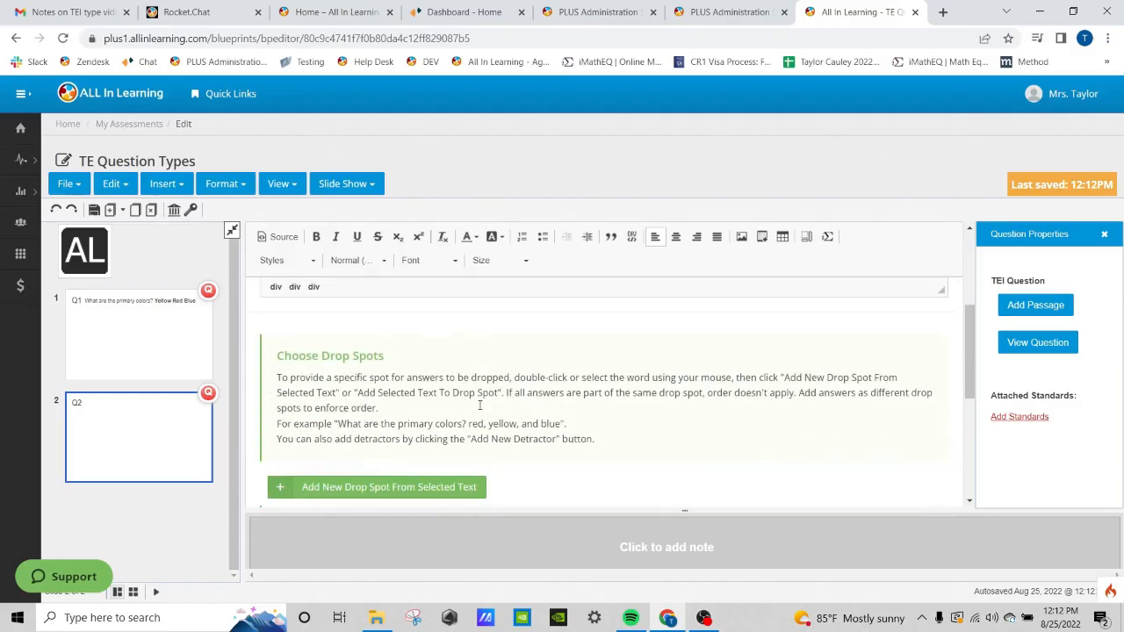
scroll(480, 404, down, 3)
scroll(388, 434, down, 1)
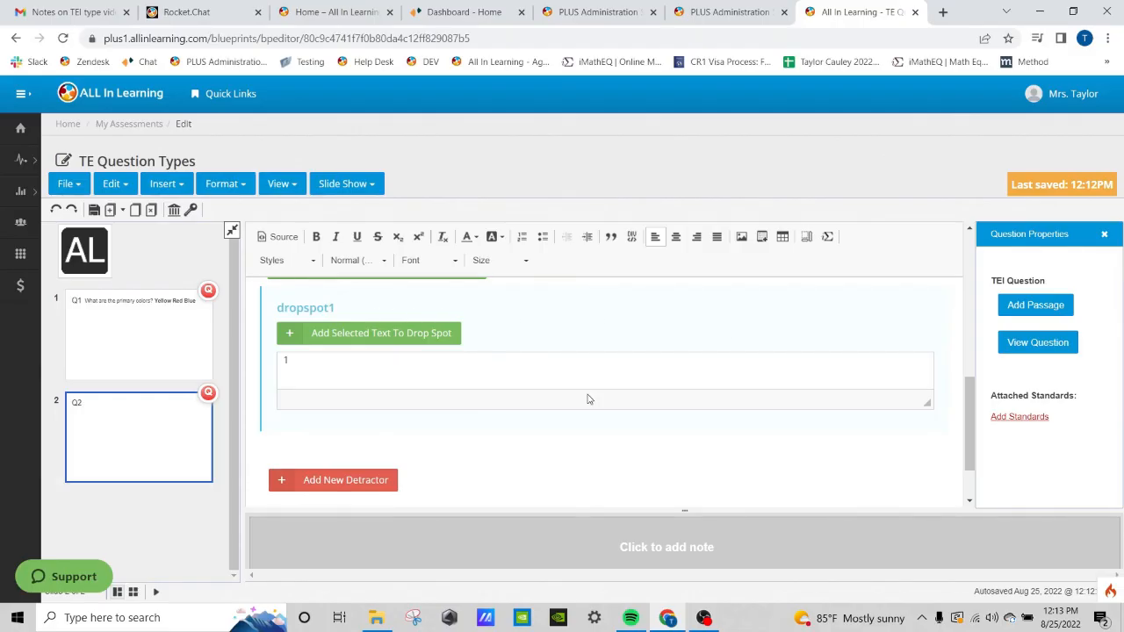
scroll(589, 400, up, 1)
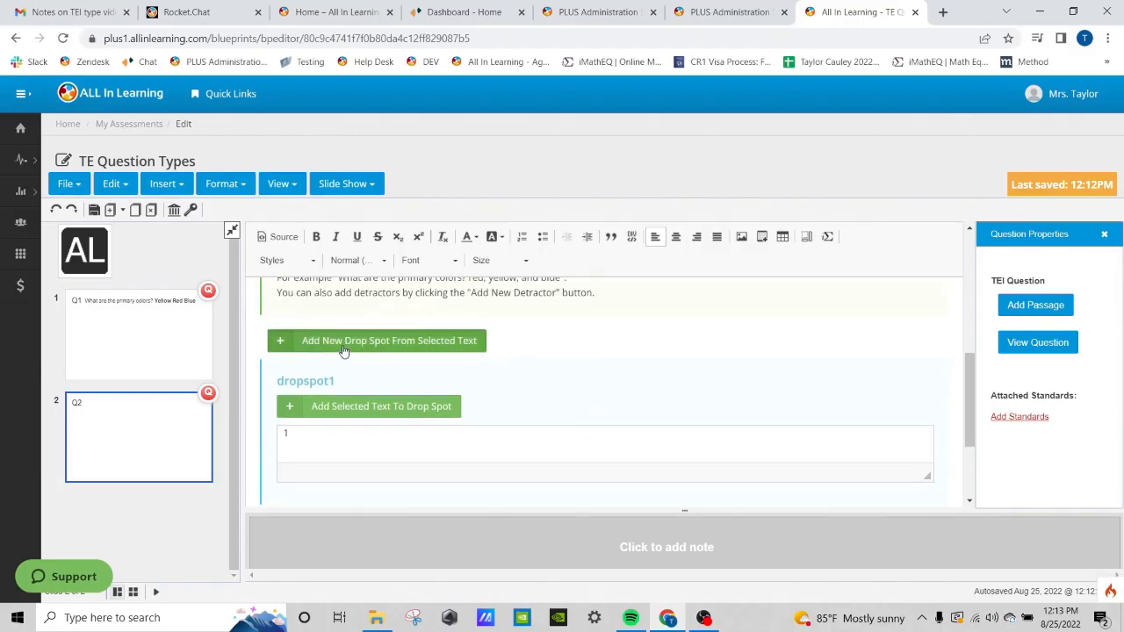
scroll(643, 349, down, 2)
scroll(644, 348, down, 1)
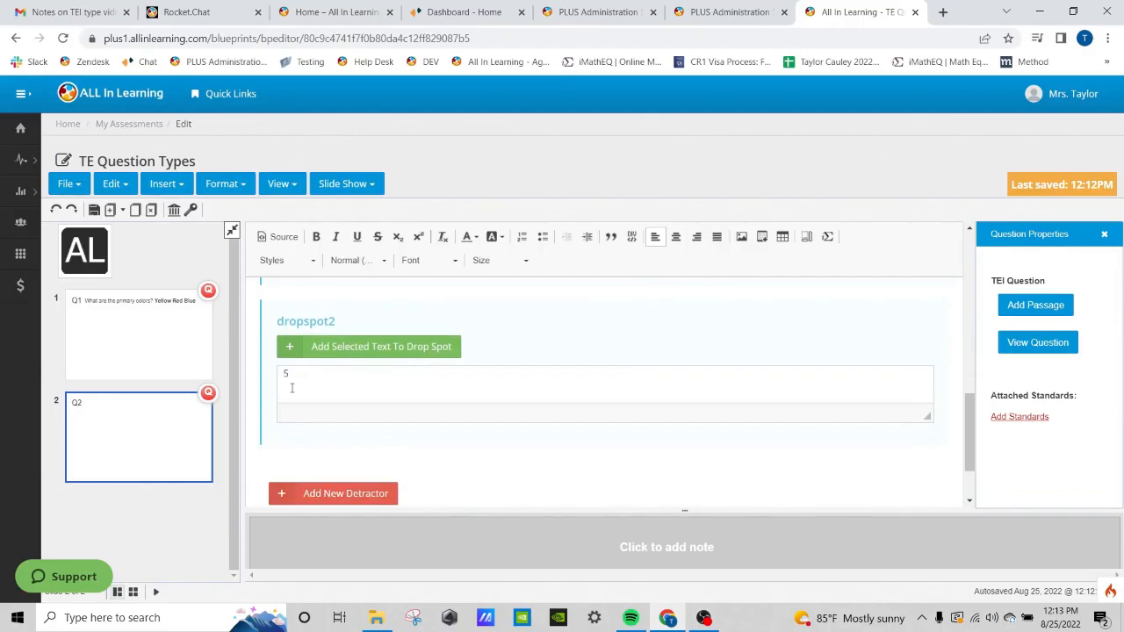
Step: Create a third drop spot from the number 8 in the question stem
scroll(566, 461, up, 10)
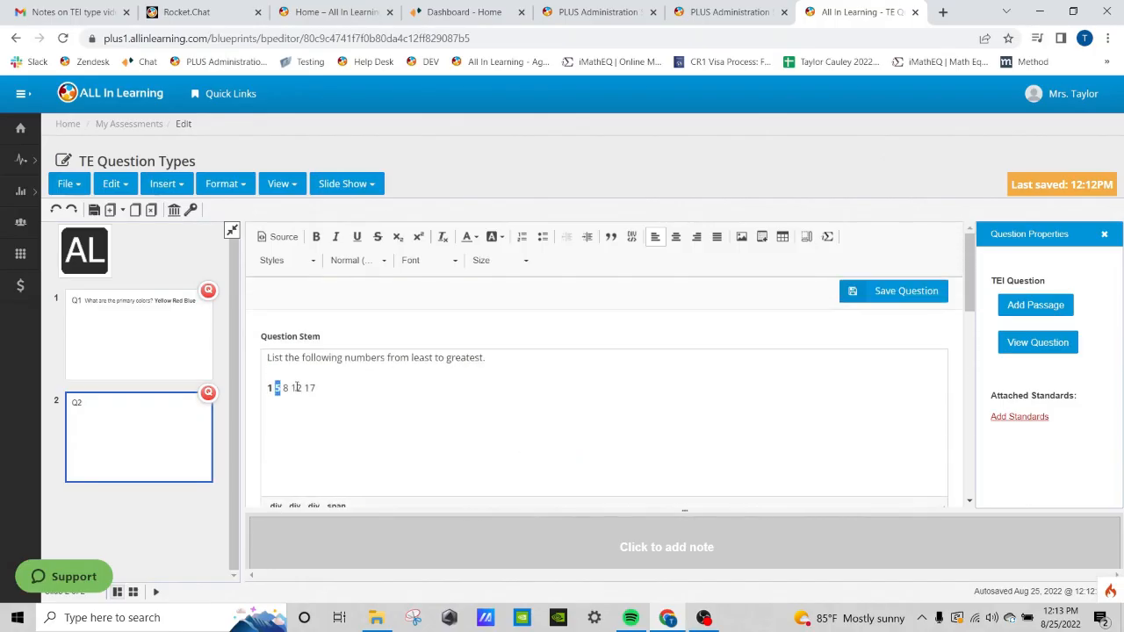
scroll(439, 422, down, 4)
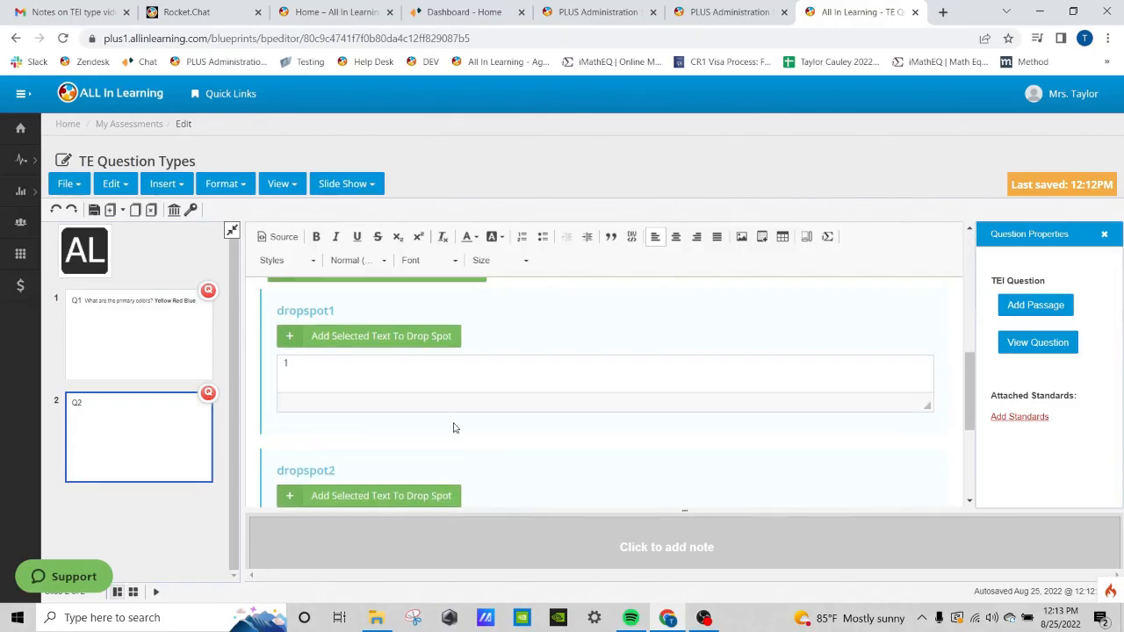
scroll(449, 418, up, 2)
scroll(449, 418, up, 5)
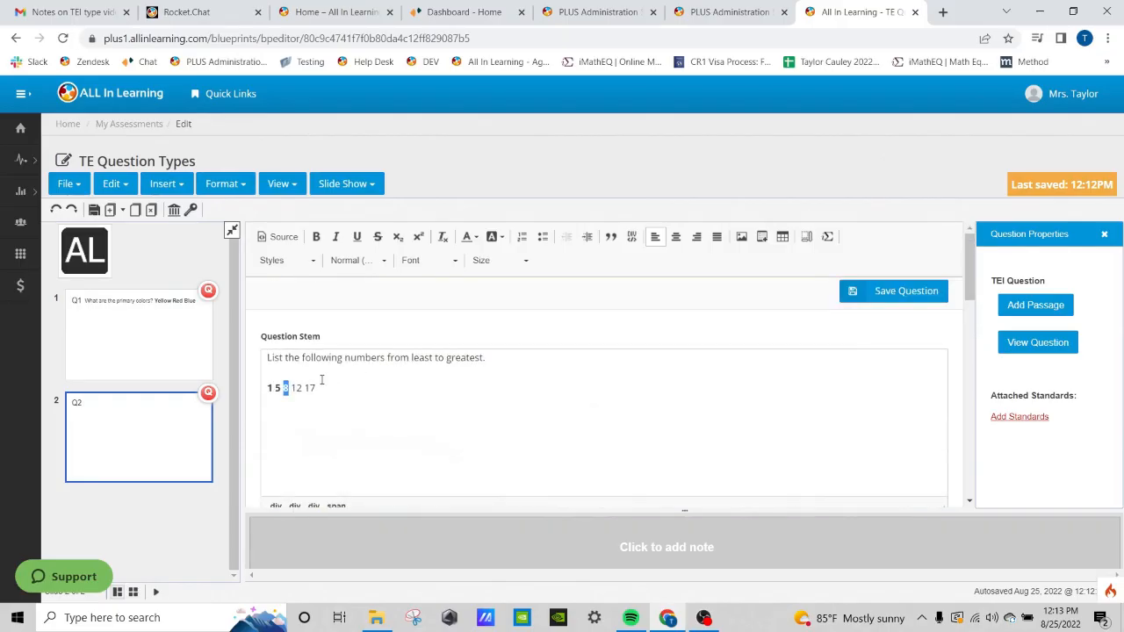
Step: Create a fourth drop spot from the number 12 in the question stem
click(302, 387)
scroll(351, 386, down, 3)
scroll(376, 355, up, 3)
click(384, 344)
double_click(297, 387)
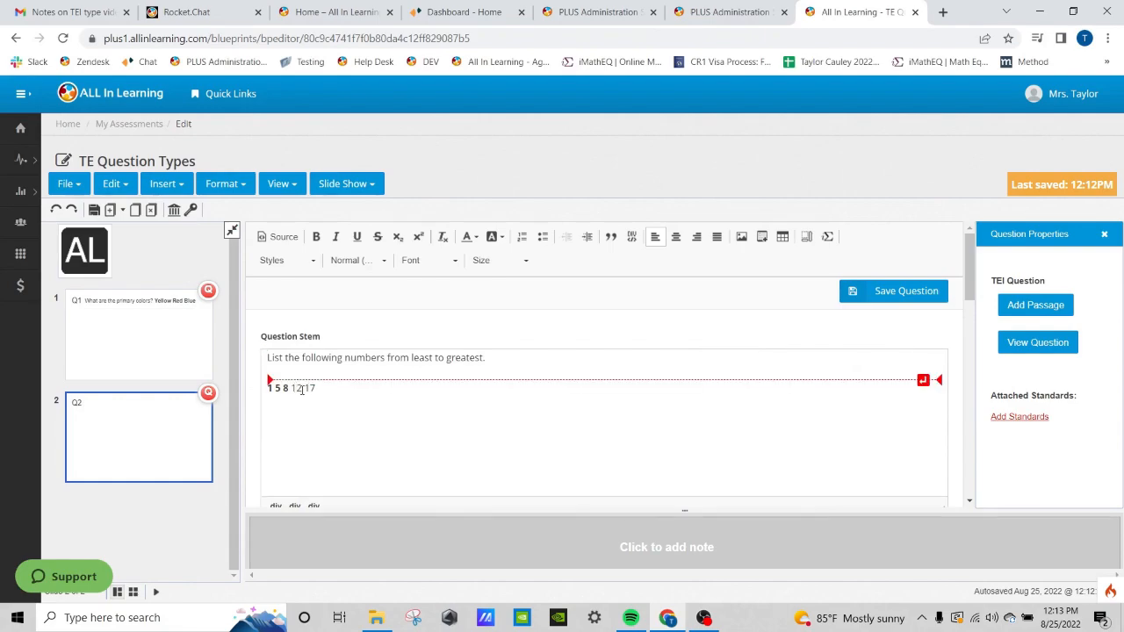
drag(296, 389, 292, 389)
scroll(351, 390, down, 4)
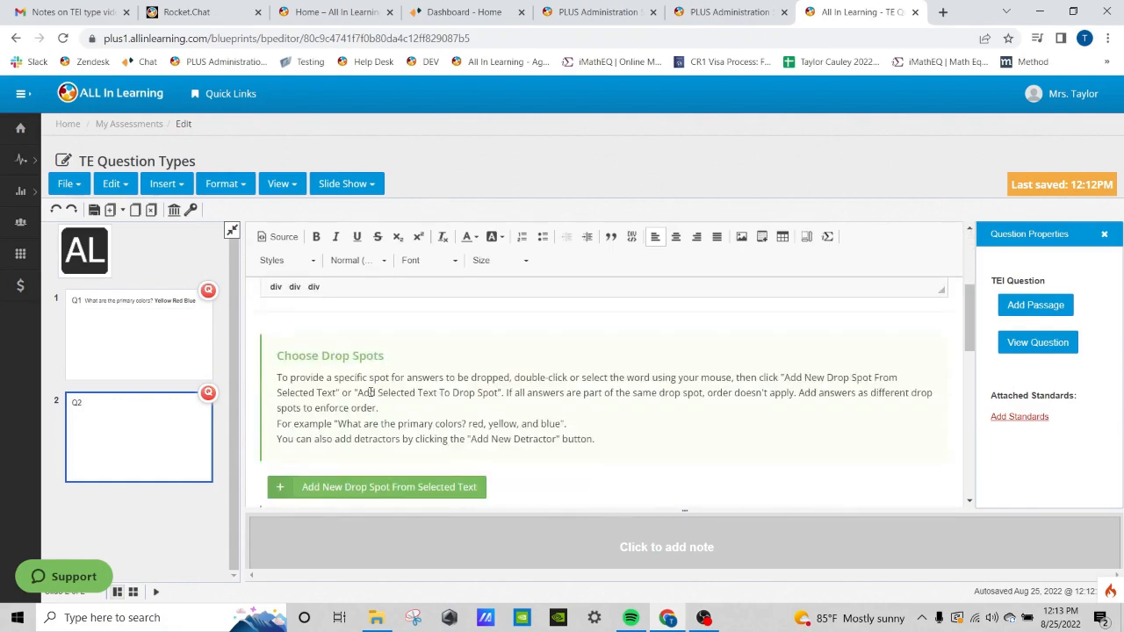
scroll(605, 389, up, 4)
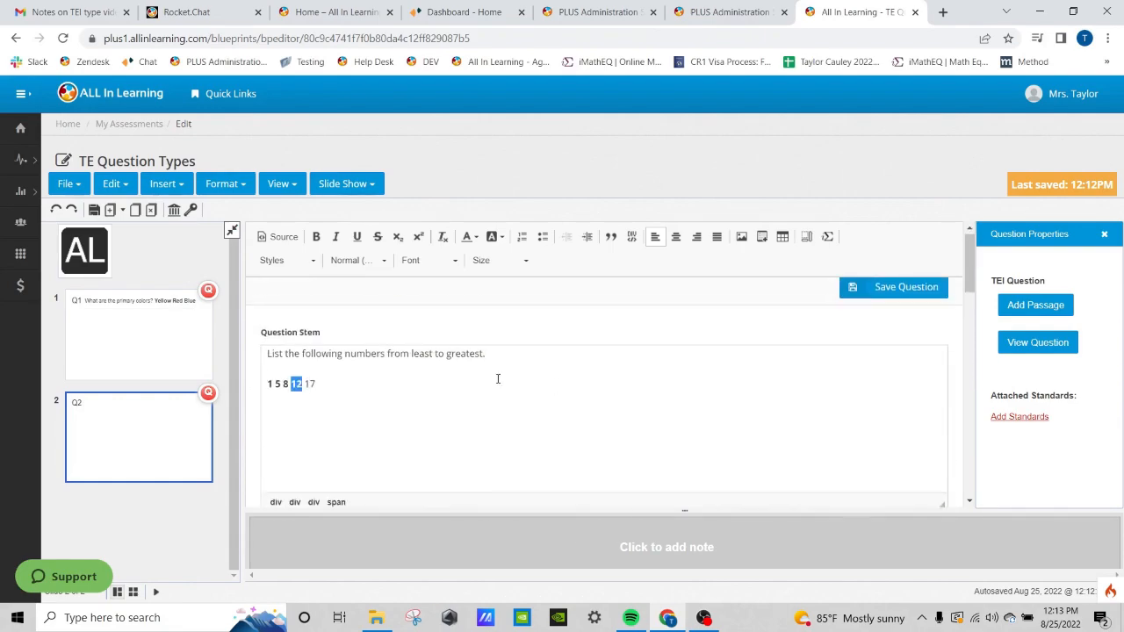
Step: Create a fifth drop spot from the number 17 in the question stem and save the question without detractors
double_click(312, 388)
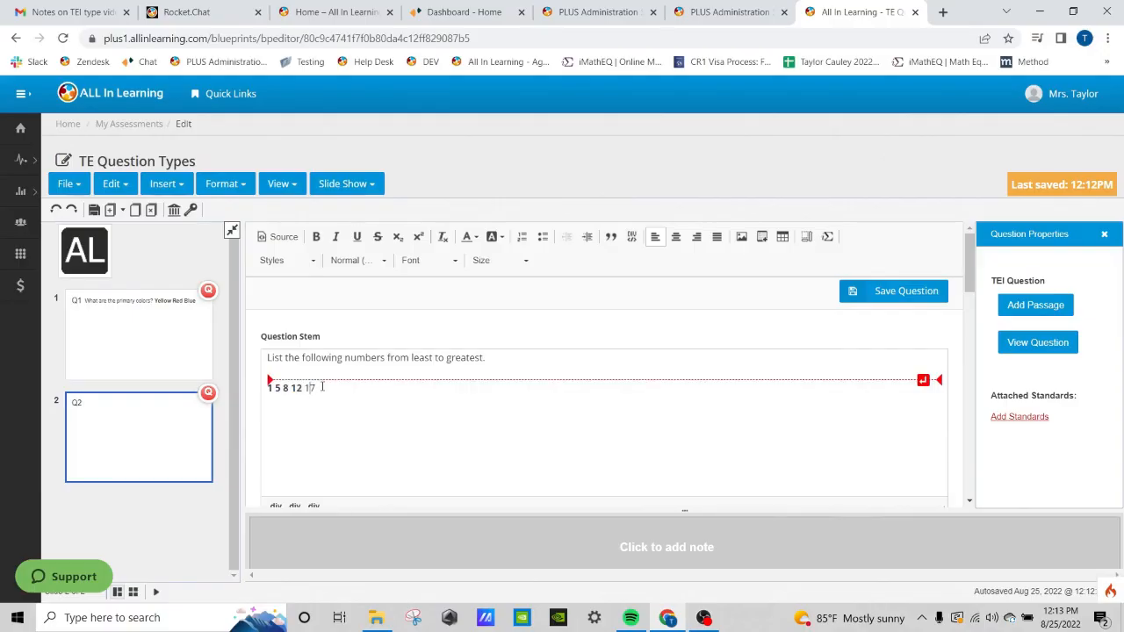
scroll(389, 344, down, 4)
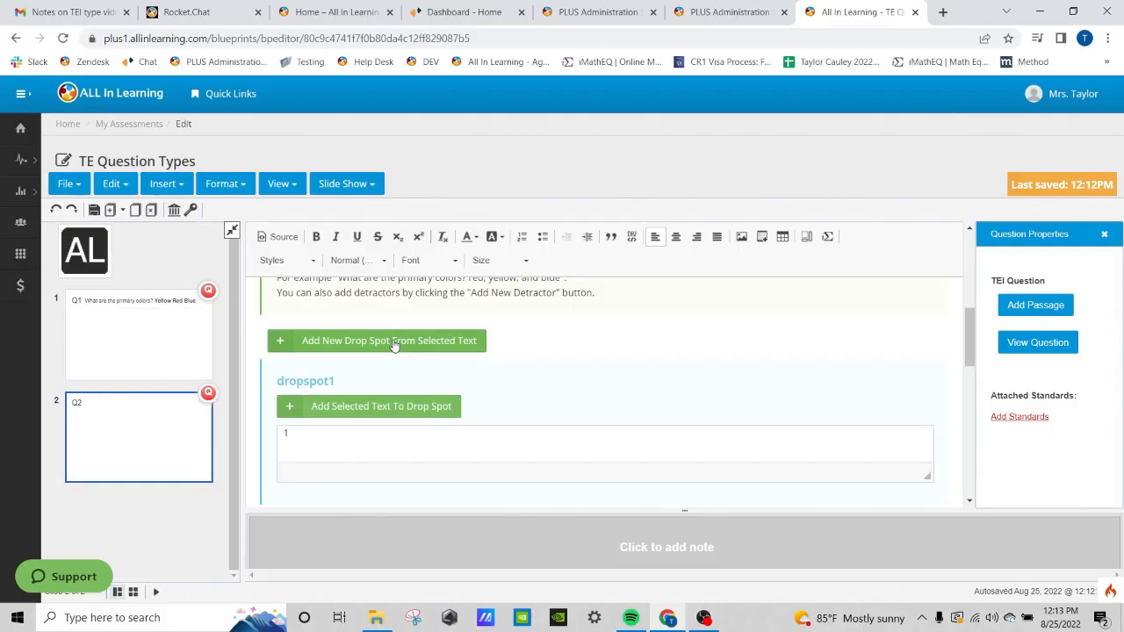
click(393, 344)
scroll(882, 393, down, 5)
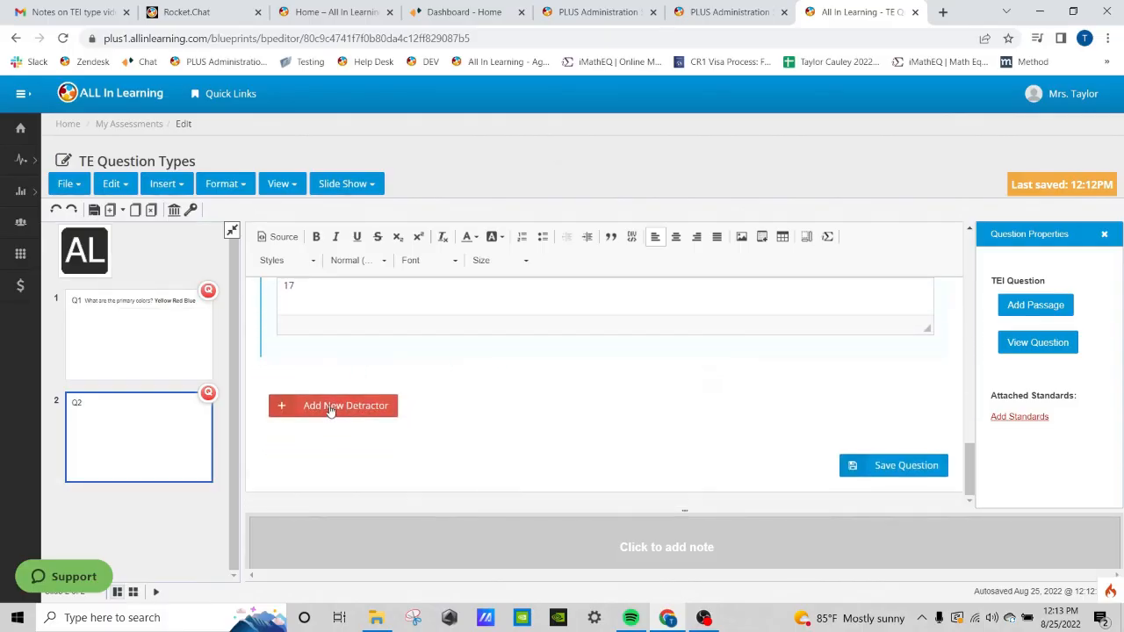
scroll(505, 437, up, 5)
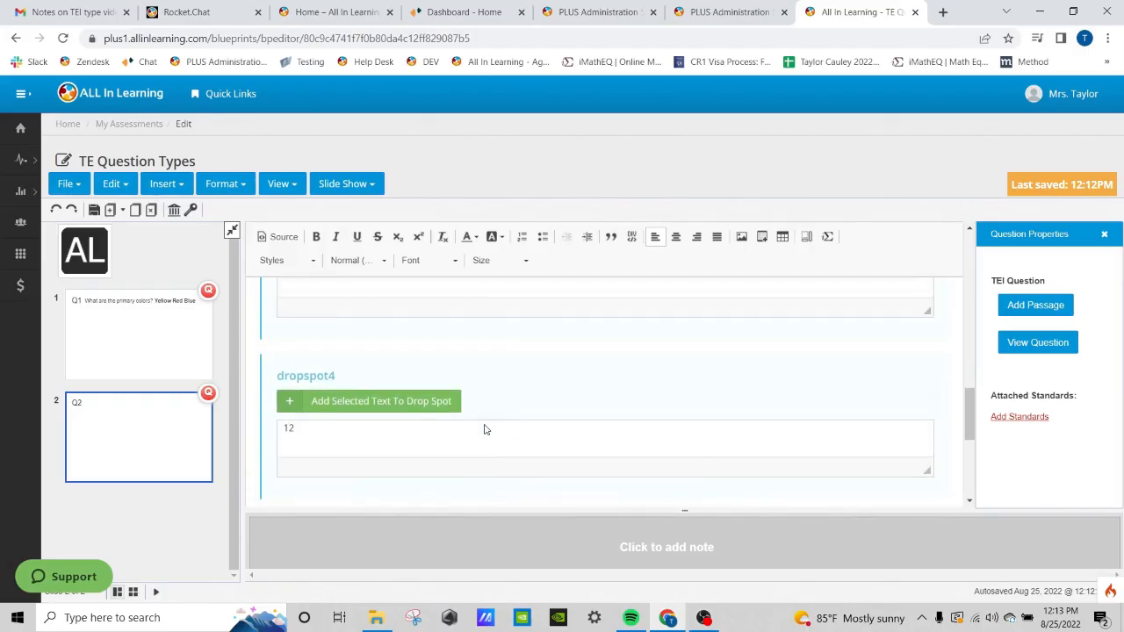
scroll(527, 420, up, 6)
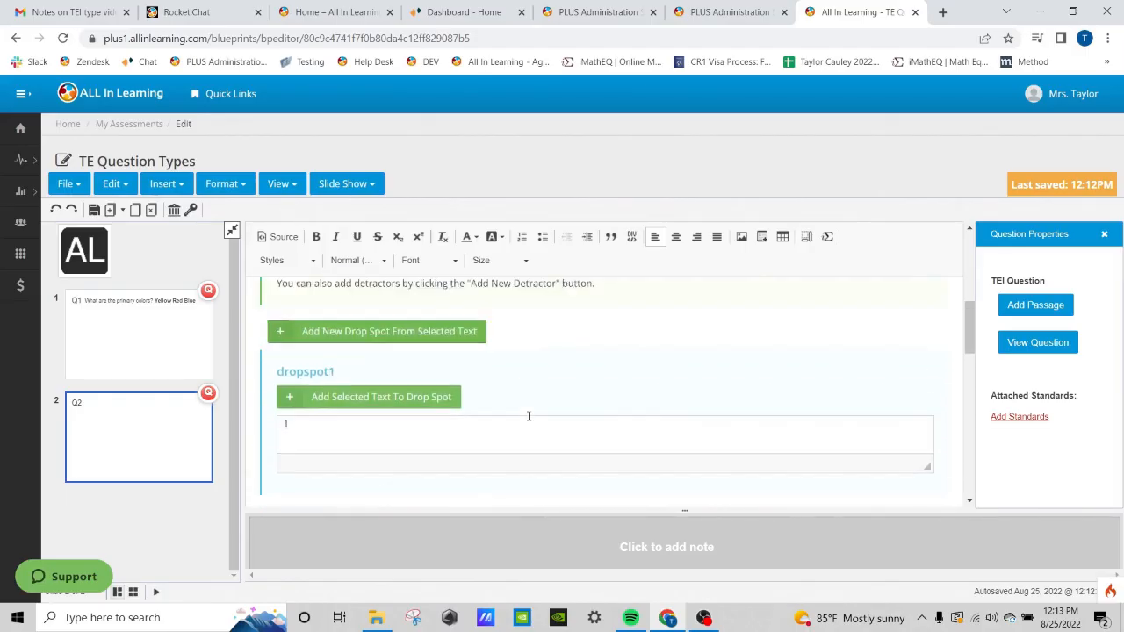
scroll(528, 396, up, 5)
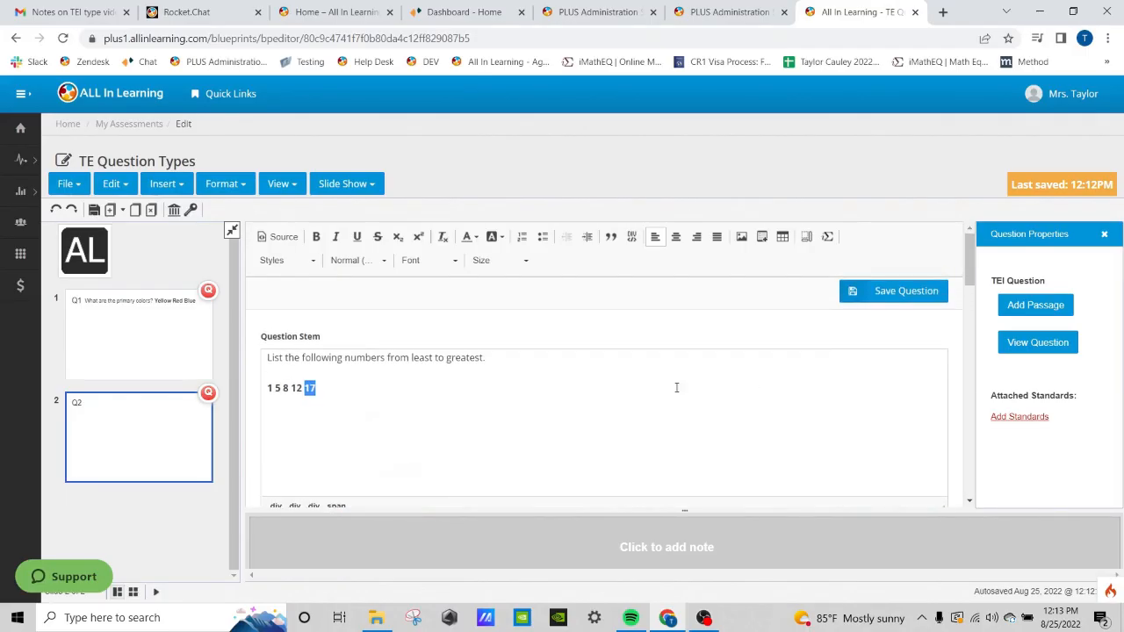
click(896, 299)
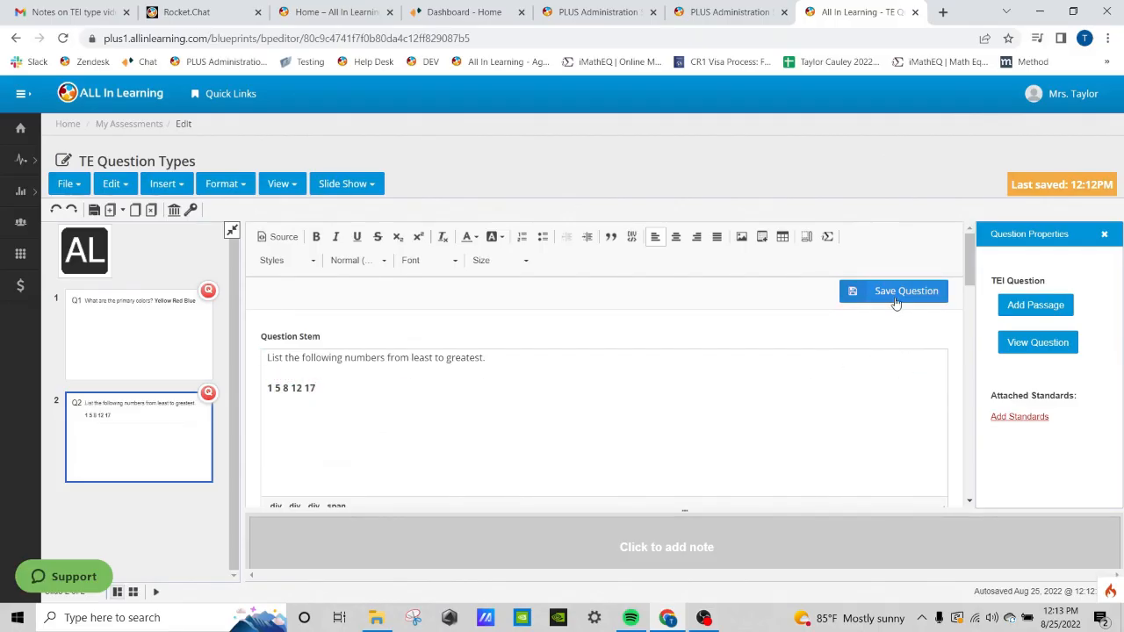
Step: Preview the number-ordering question and test it by filling the blanks in order with 1, 5, 8, 12 and 17
click(1022, 350)
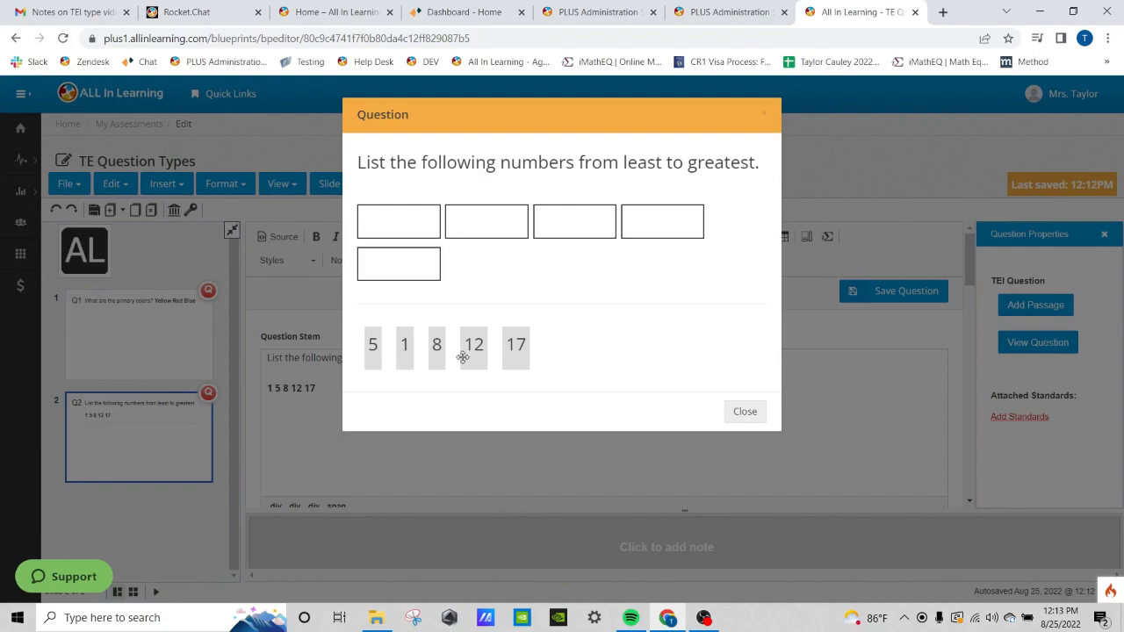
drag(408, 359, 389, 231)
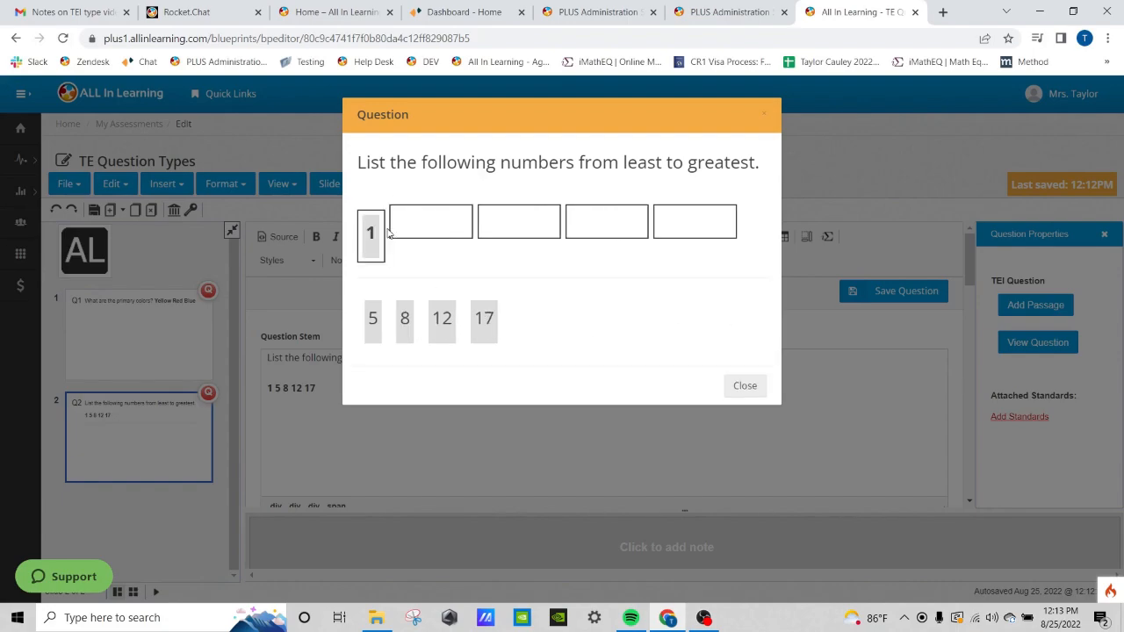
drag(372, 325, 429, 228)
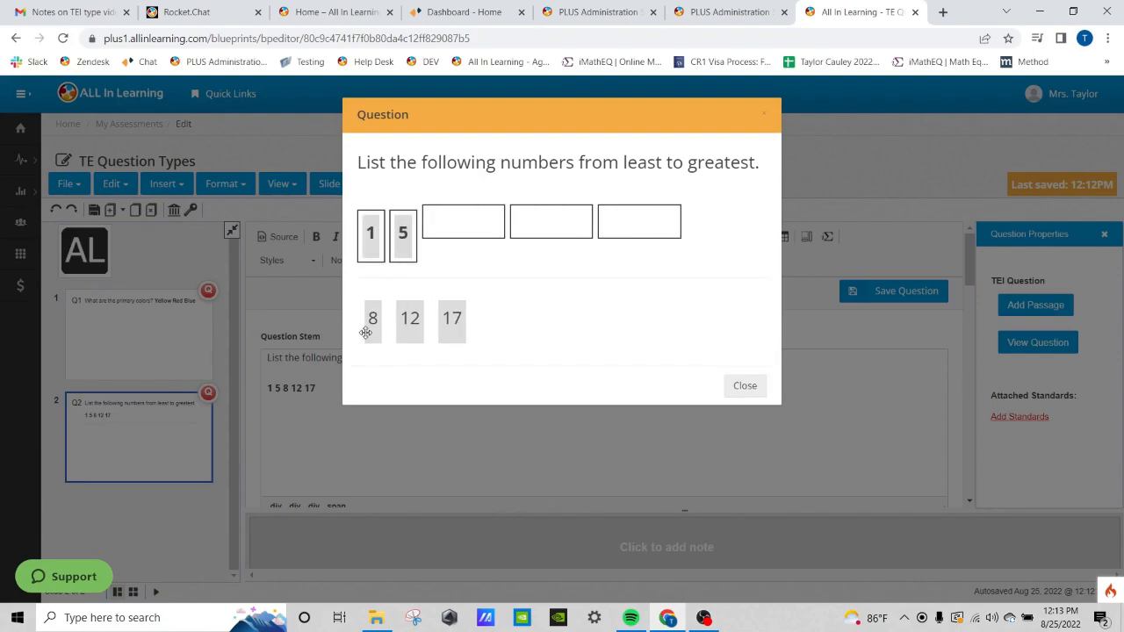
drag(373, 327, 457, 242)
drag(376, 320, 491, 233)
drag(383, 328, 533, 234)
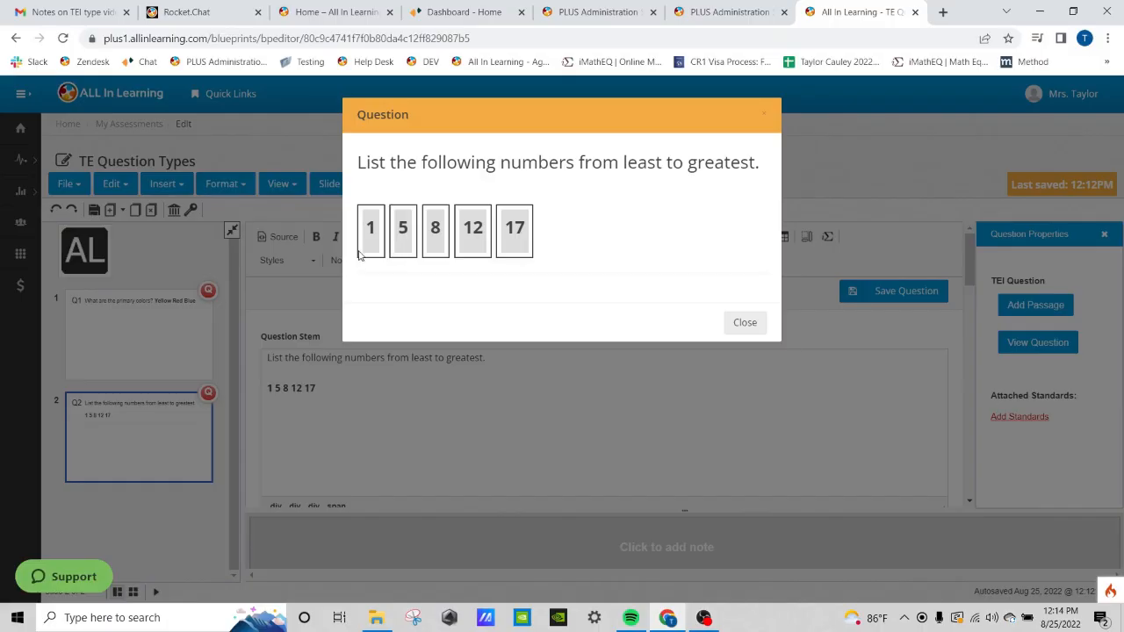